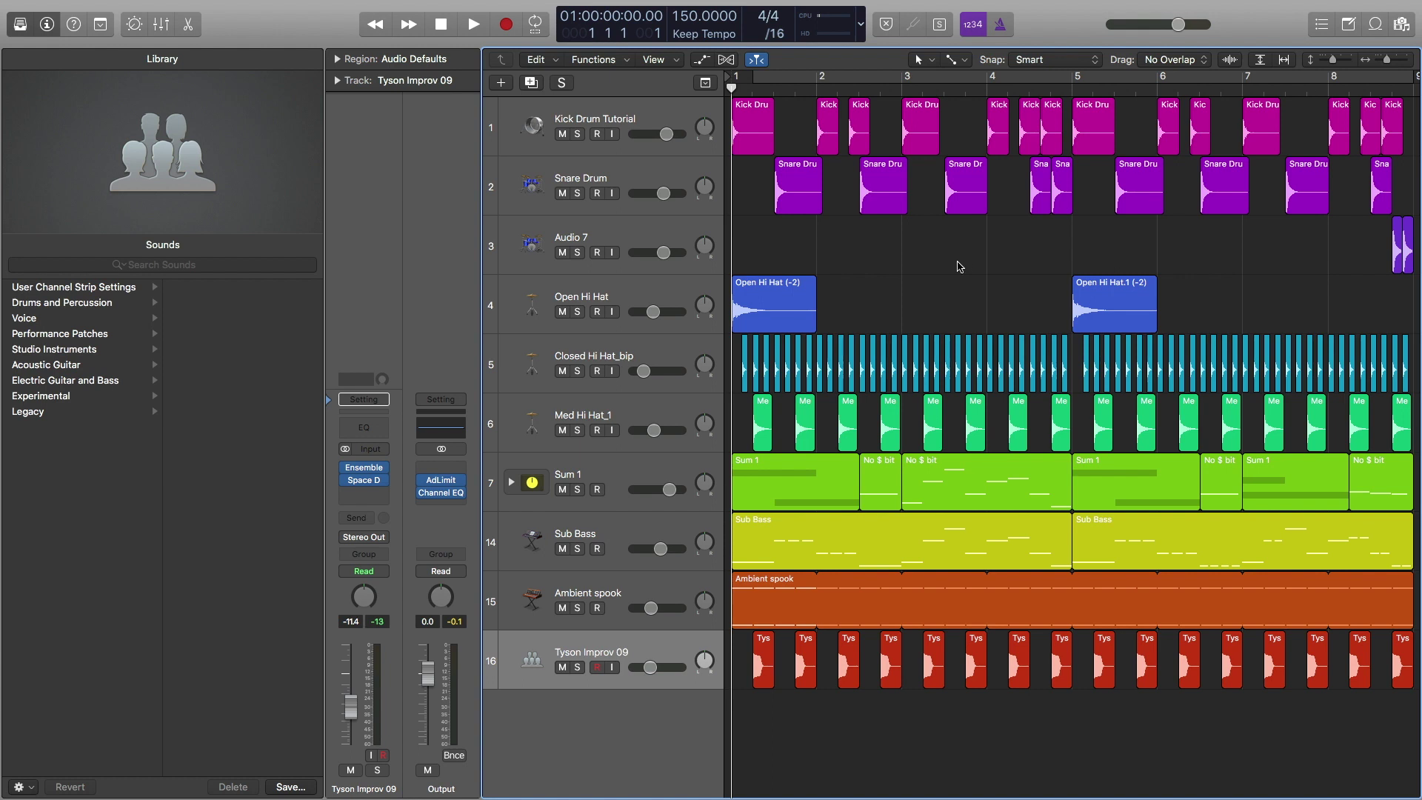
Create a stereo ES2 software instrument track, Inst 9, as track 17.
scroll(802, 248, down, 1)
click(501, 83)
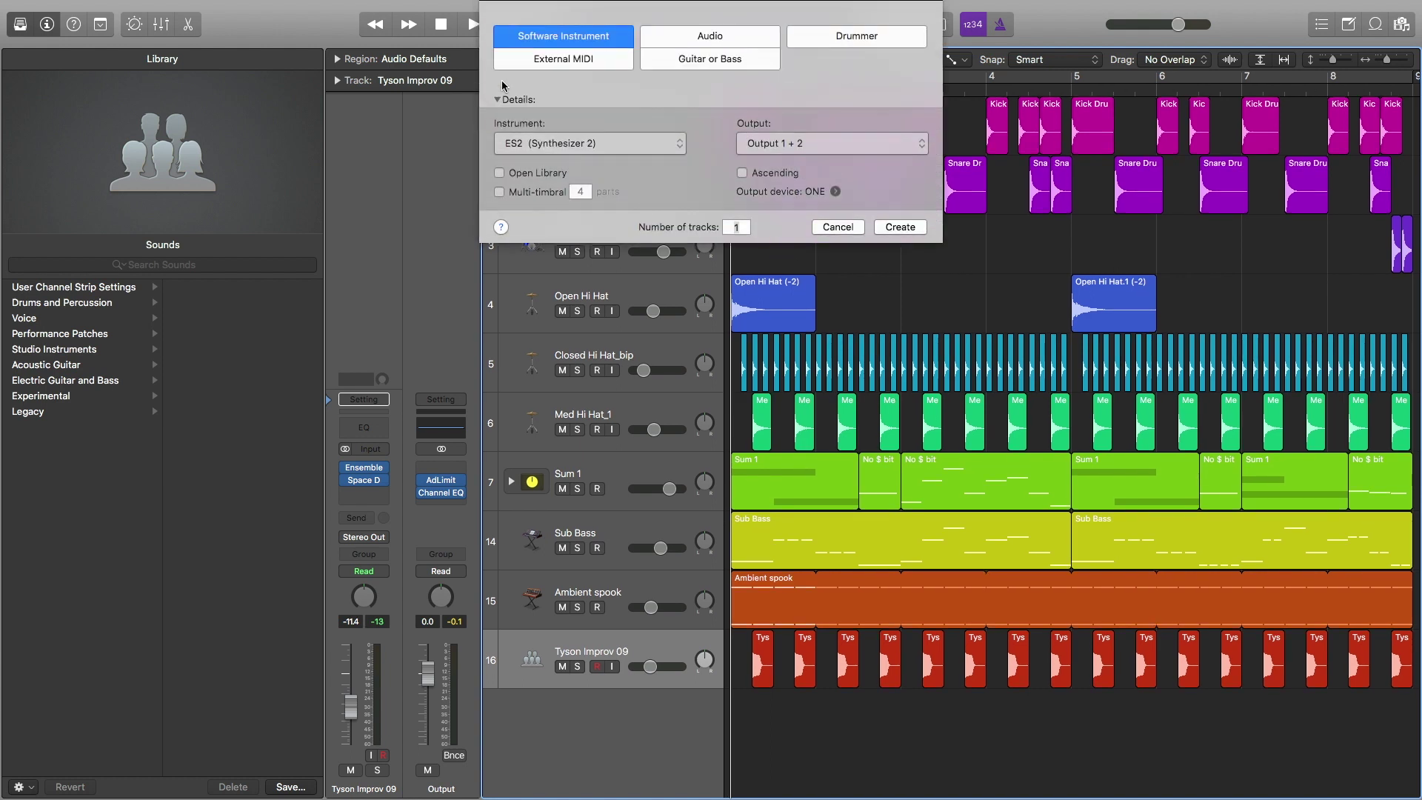
click(579, 144)
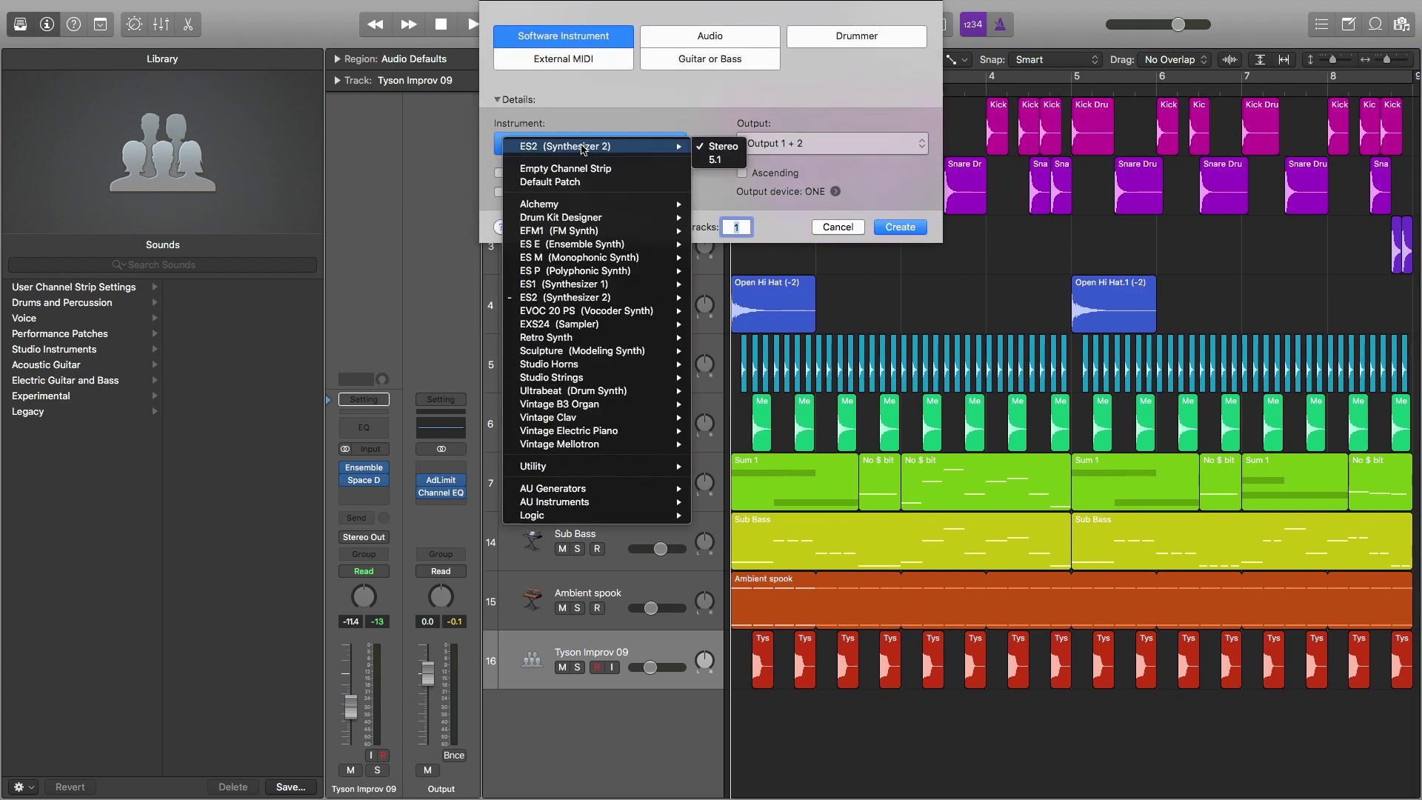
mouse_move(624, 299)
click(731, 298)
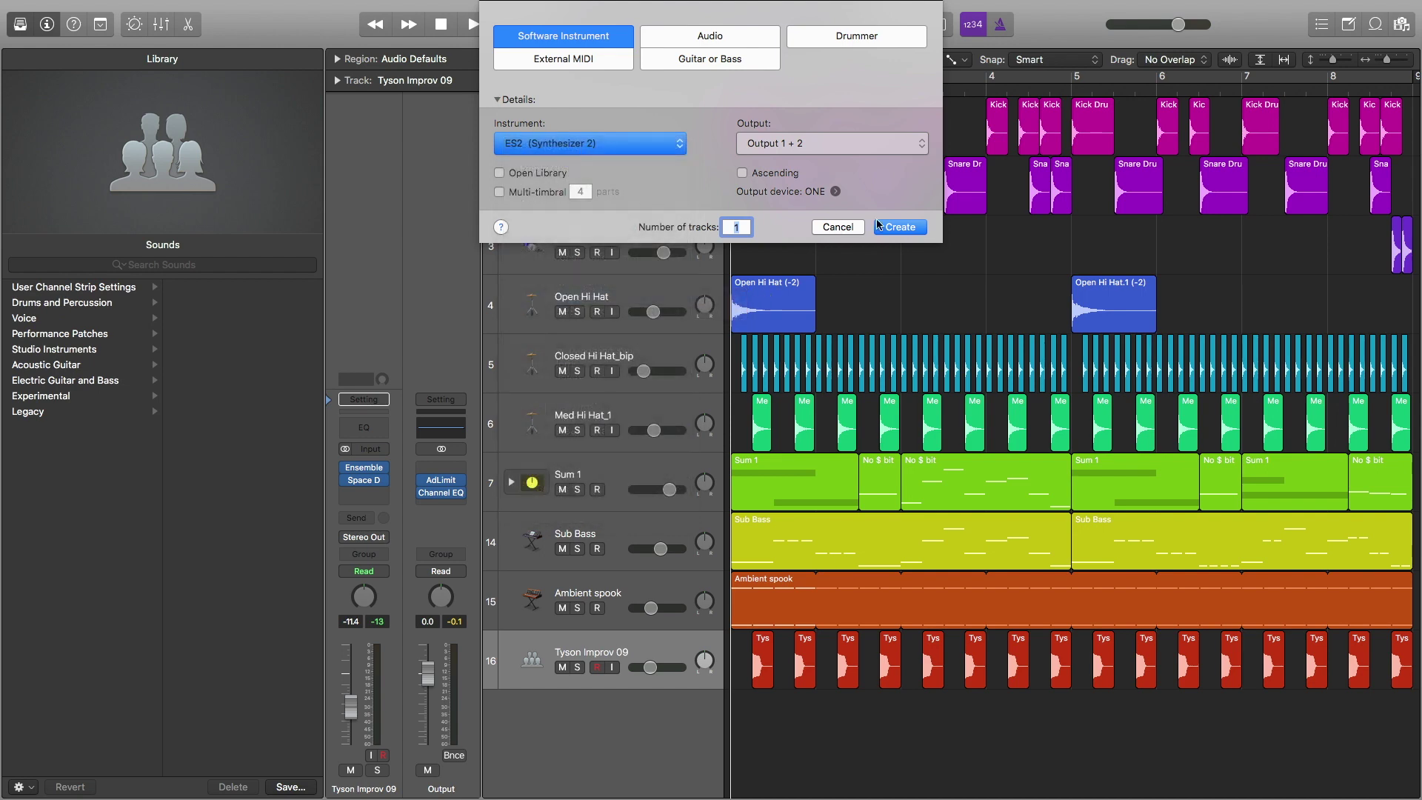
key(Return)
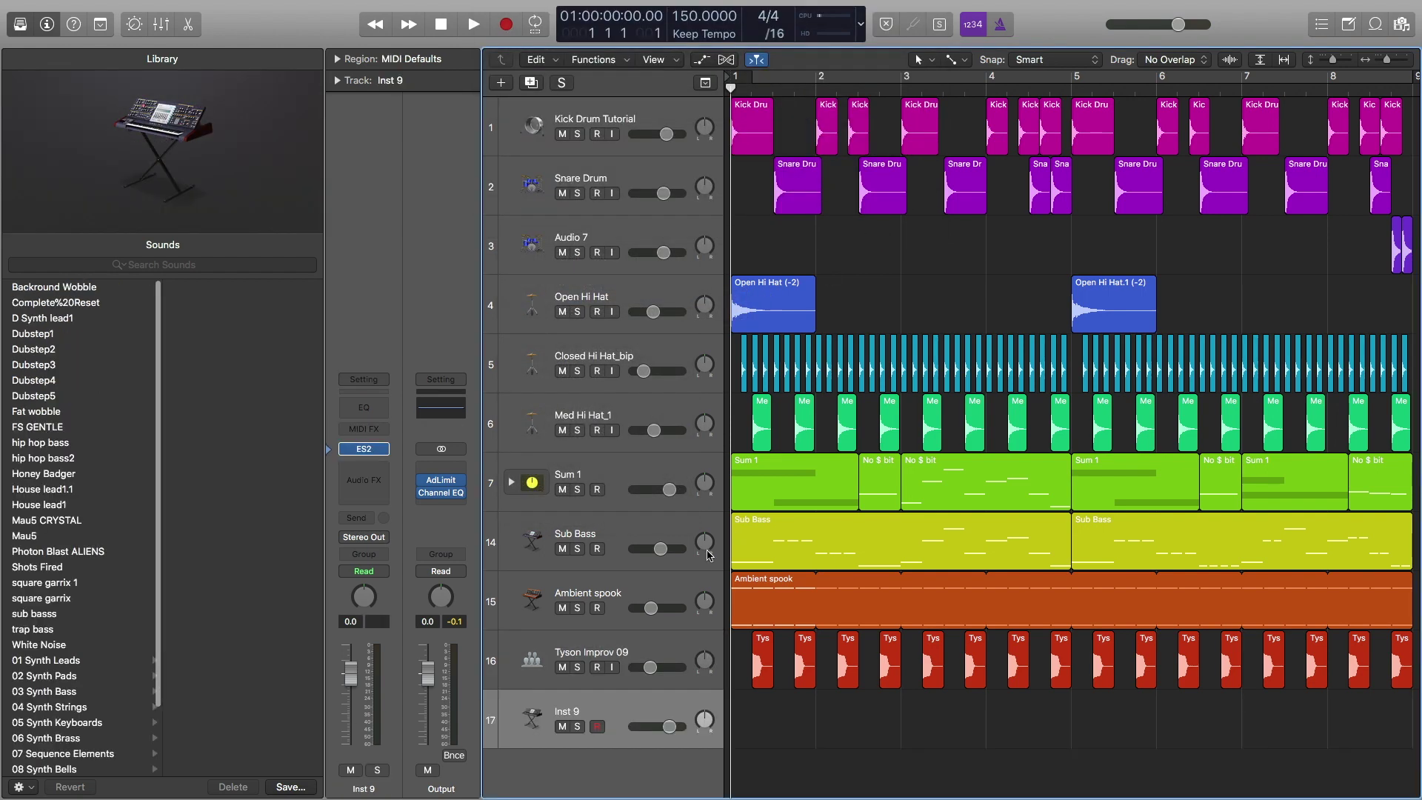
Load the Analog Saw Init preset from 12 Tutorial Settings into track 17's ES2.
click(365, 450)
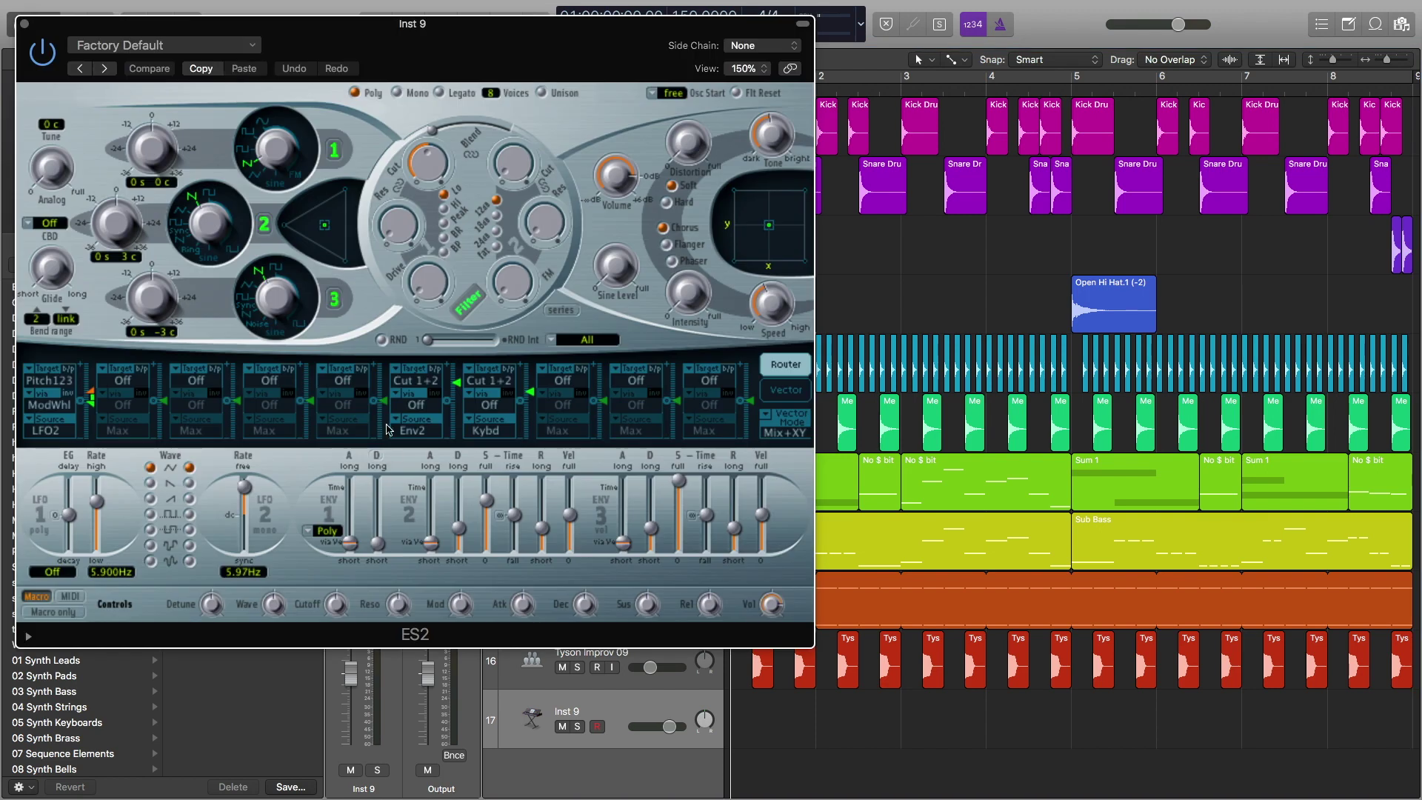
click(185, 48)
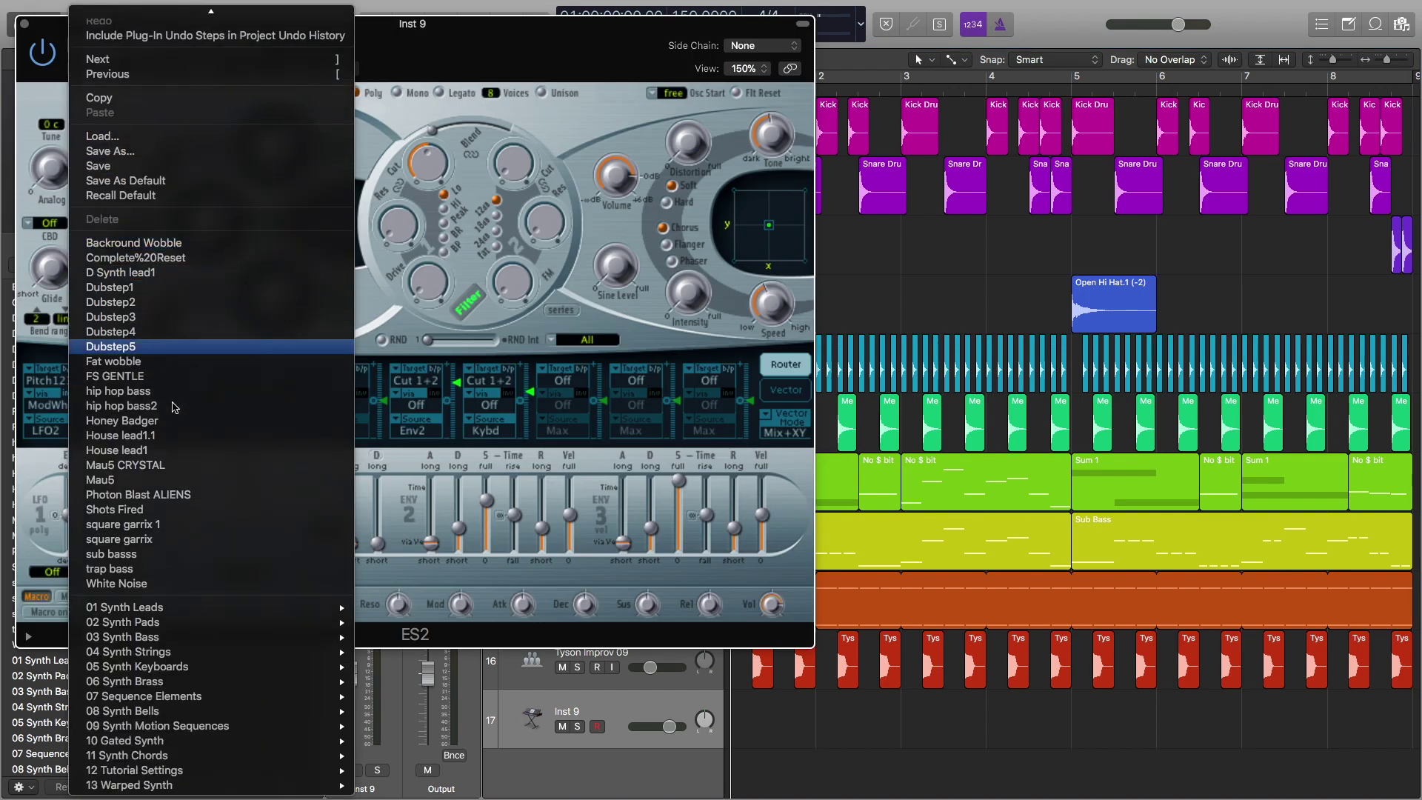
mouse_move(137, 775)
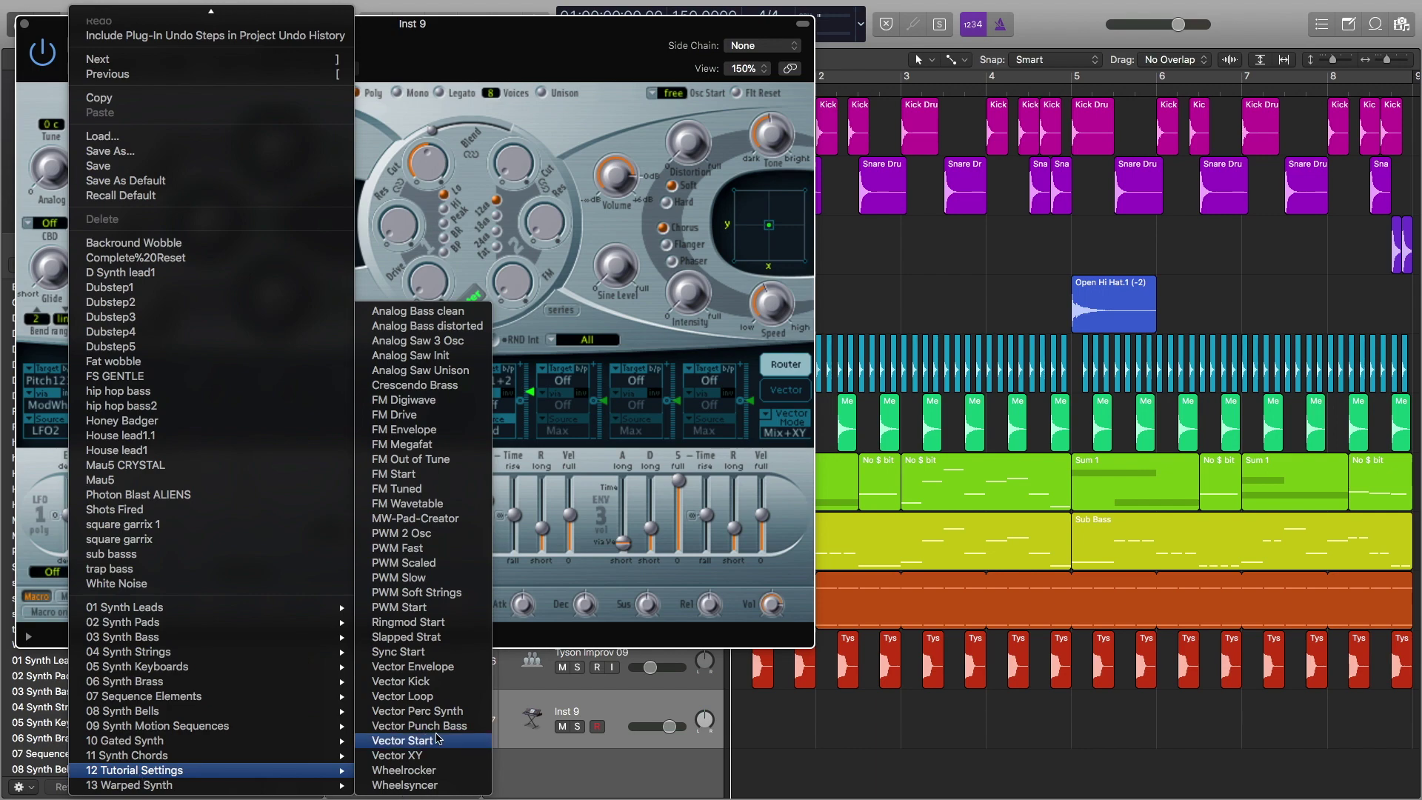
click(424, 360)
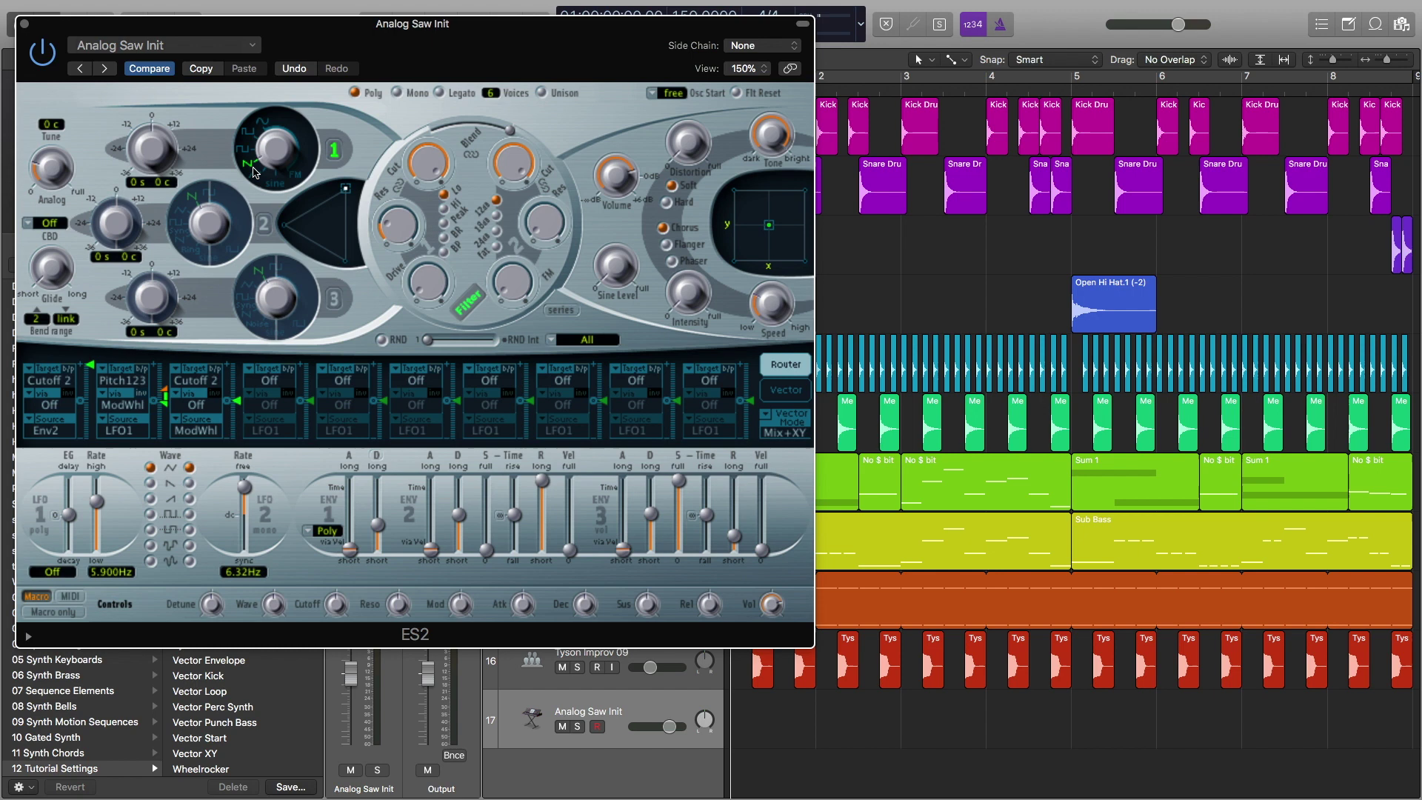
Switch on ES2 oscillator 2, set it to a sine wave and tune it up 12 semitones.
scroll(270, 163, down, 3)
click(263, 224)
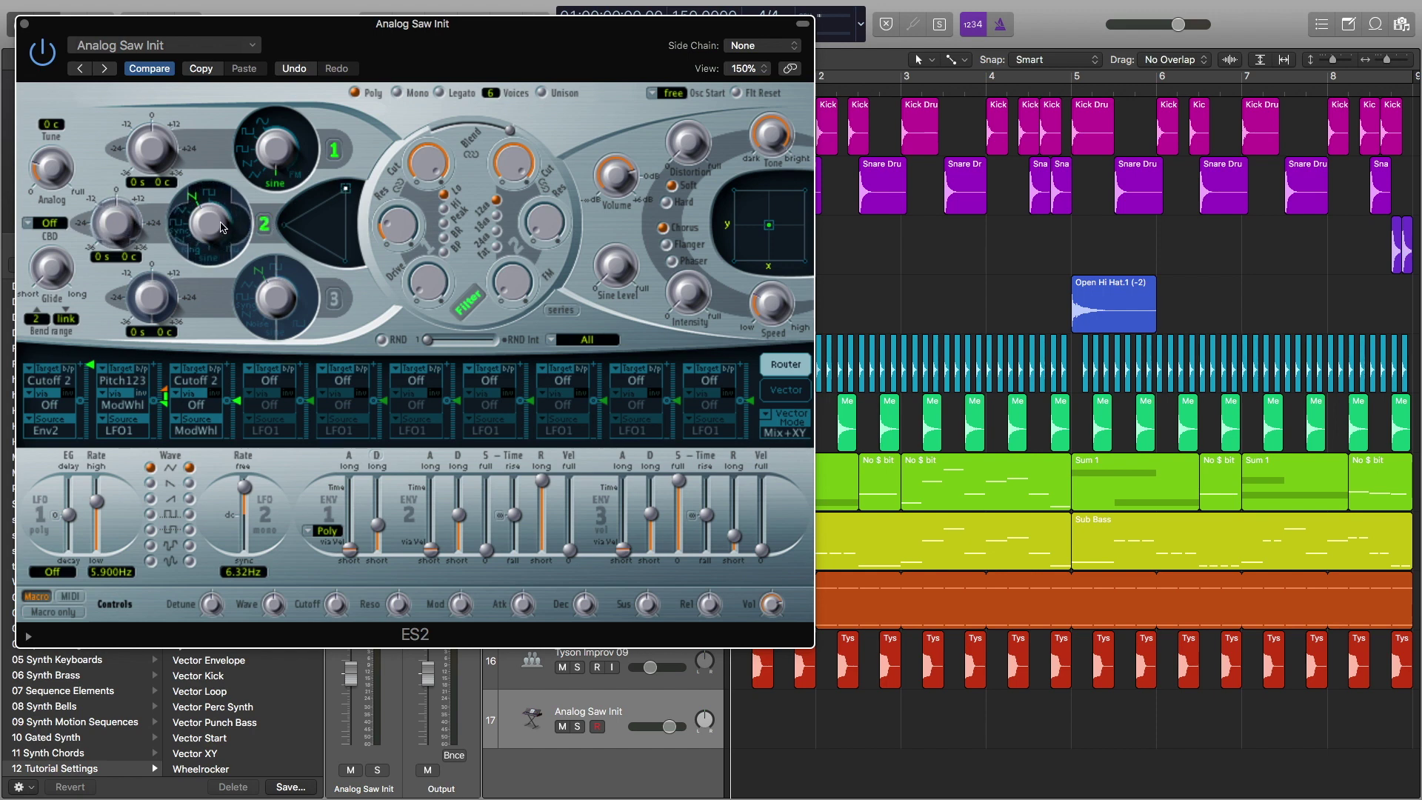
drag(222, 227, 117, 243)
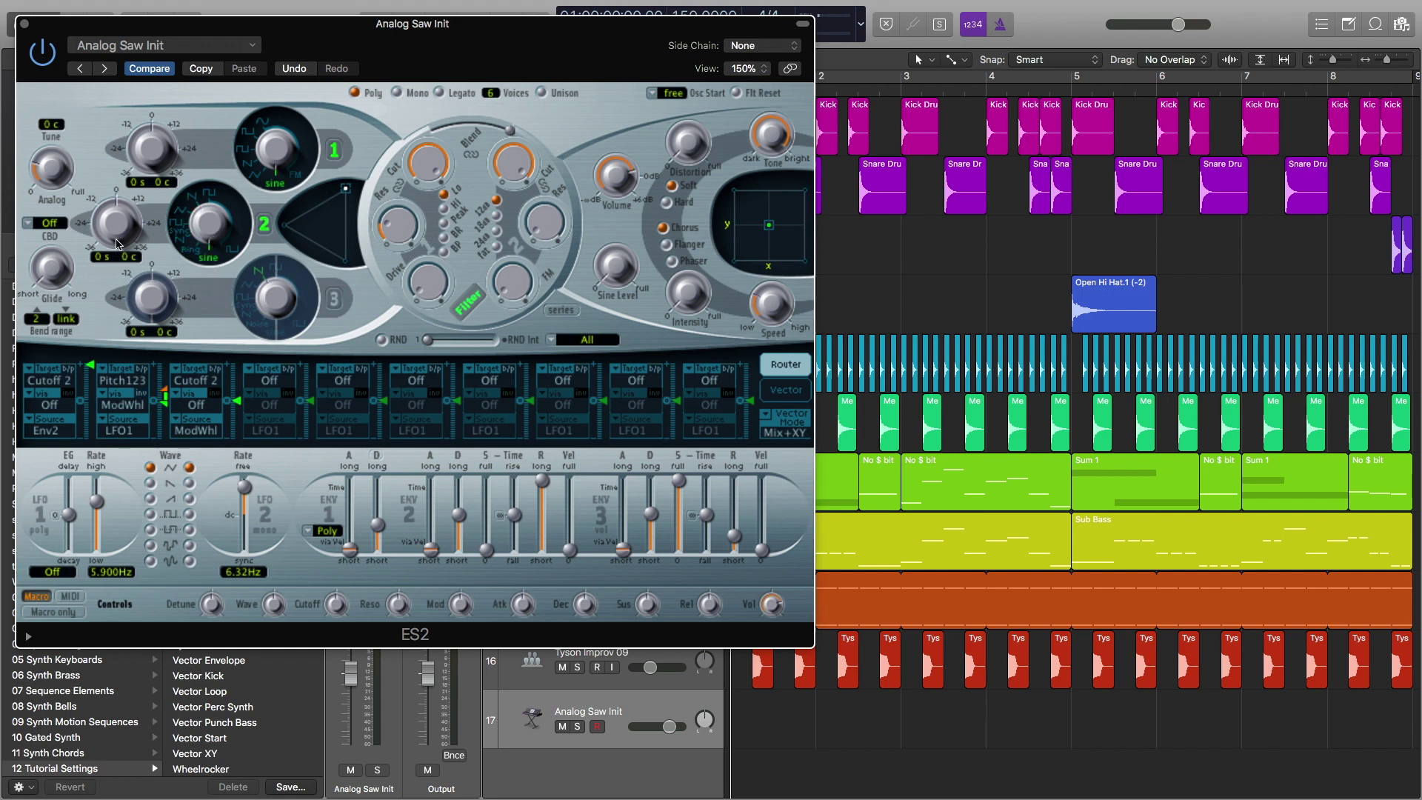
drag(118, 240, 109, 205)
Blend a little of oscillator 2 into the ES2 oscillator mix.
click(346, 189)
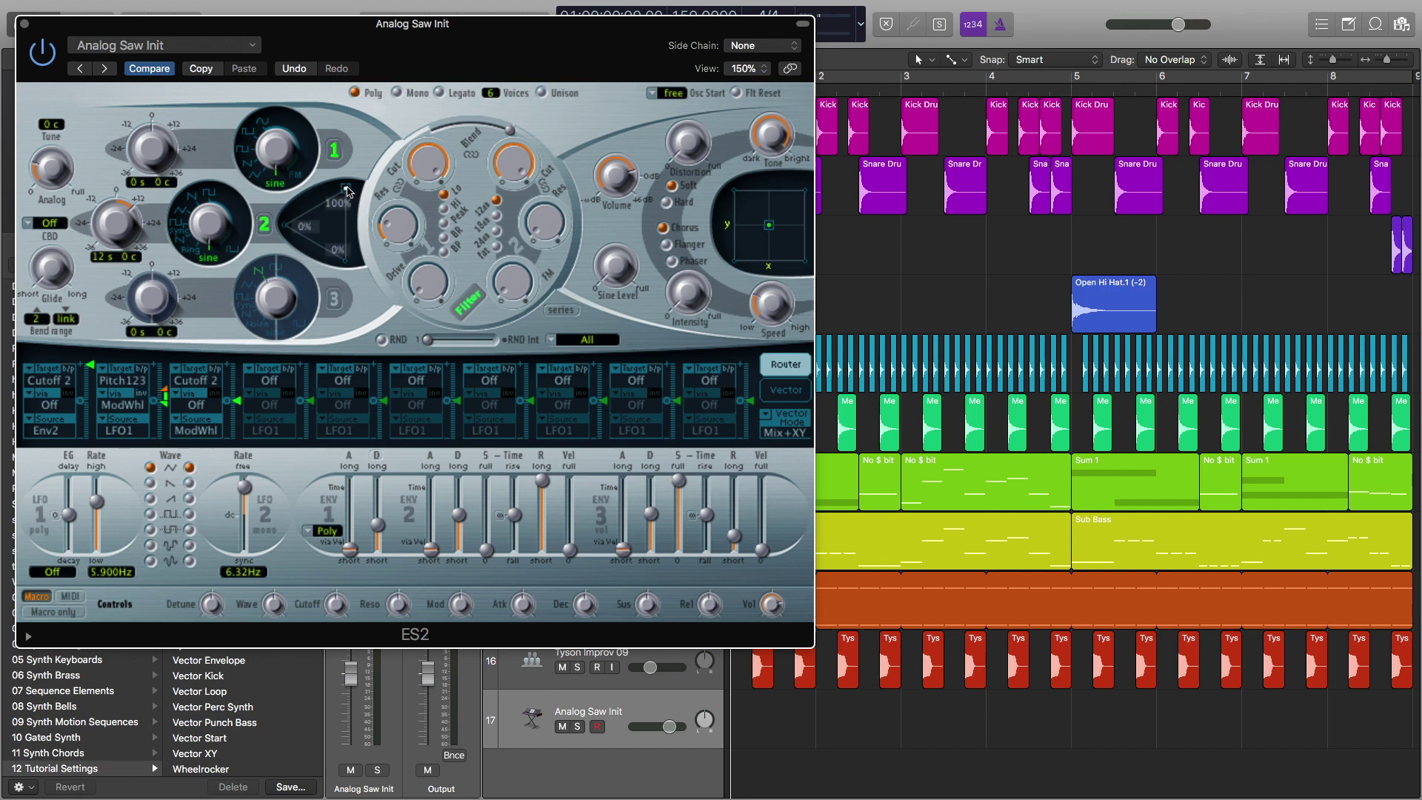
drag(346, 187, 342, 189)
drag(342, 192, 342, 194)
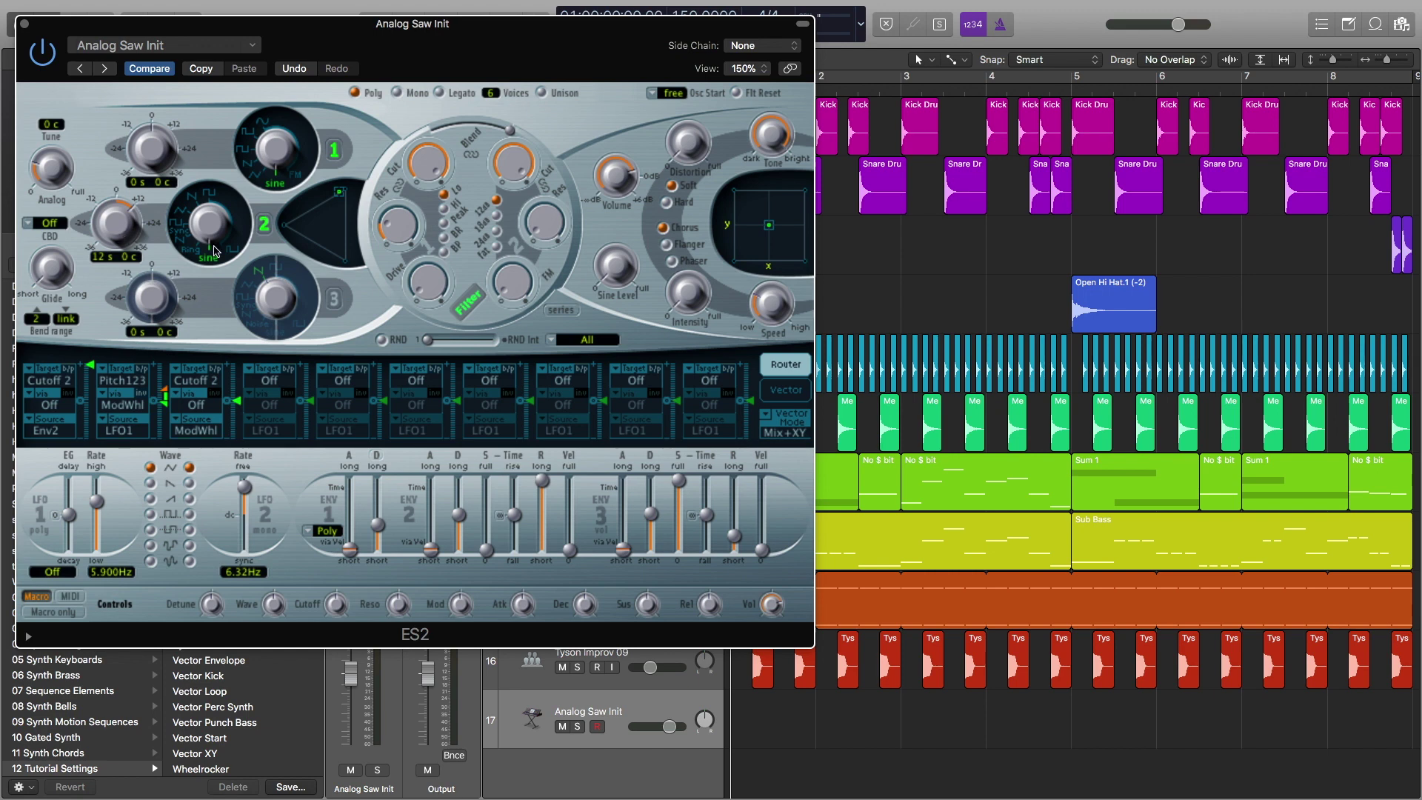
Set the ES2 to legato, play test notes with Musical Typing, then close the synth.
click(440, 92)
key(super+k)
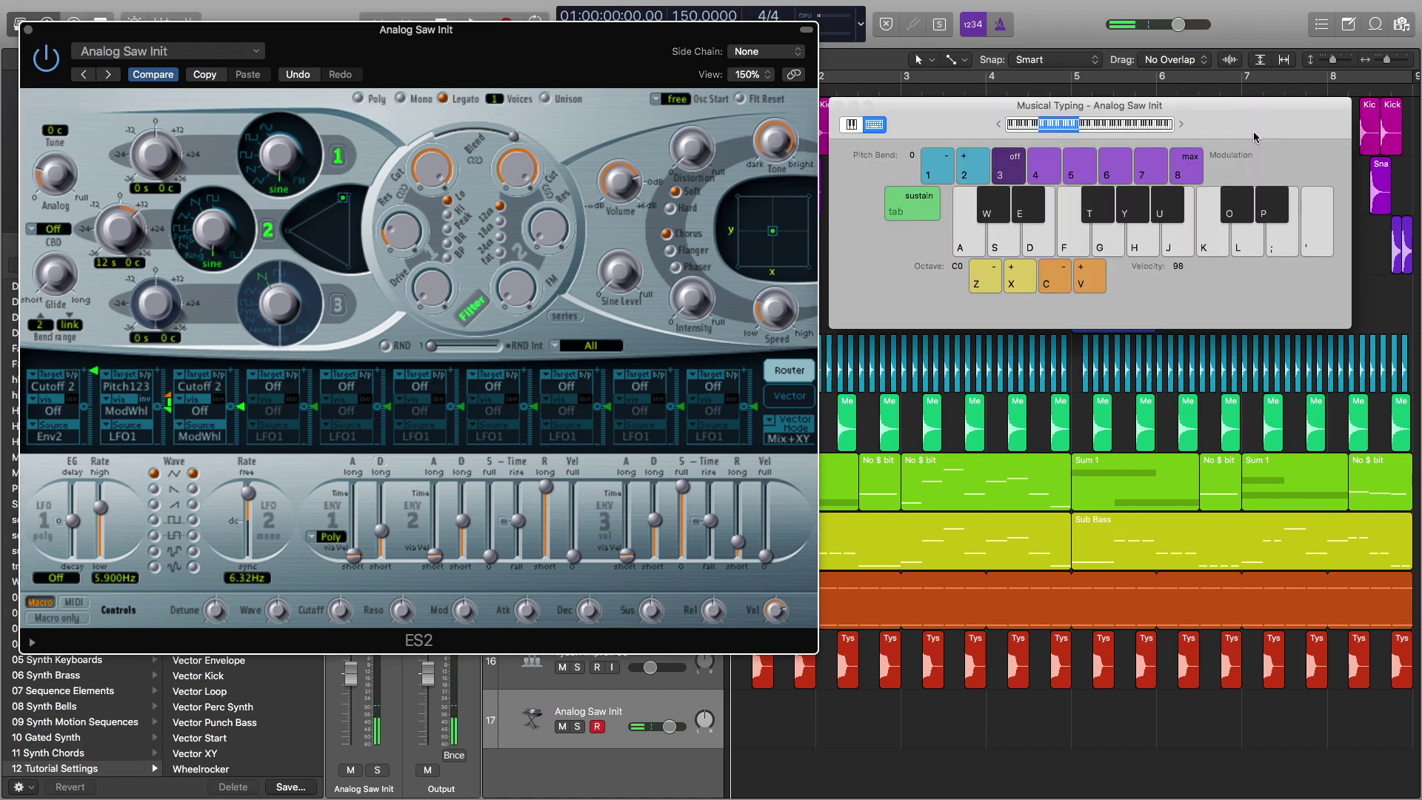
key(t)
key(t)
click(29, 31)
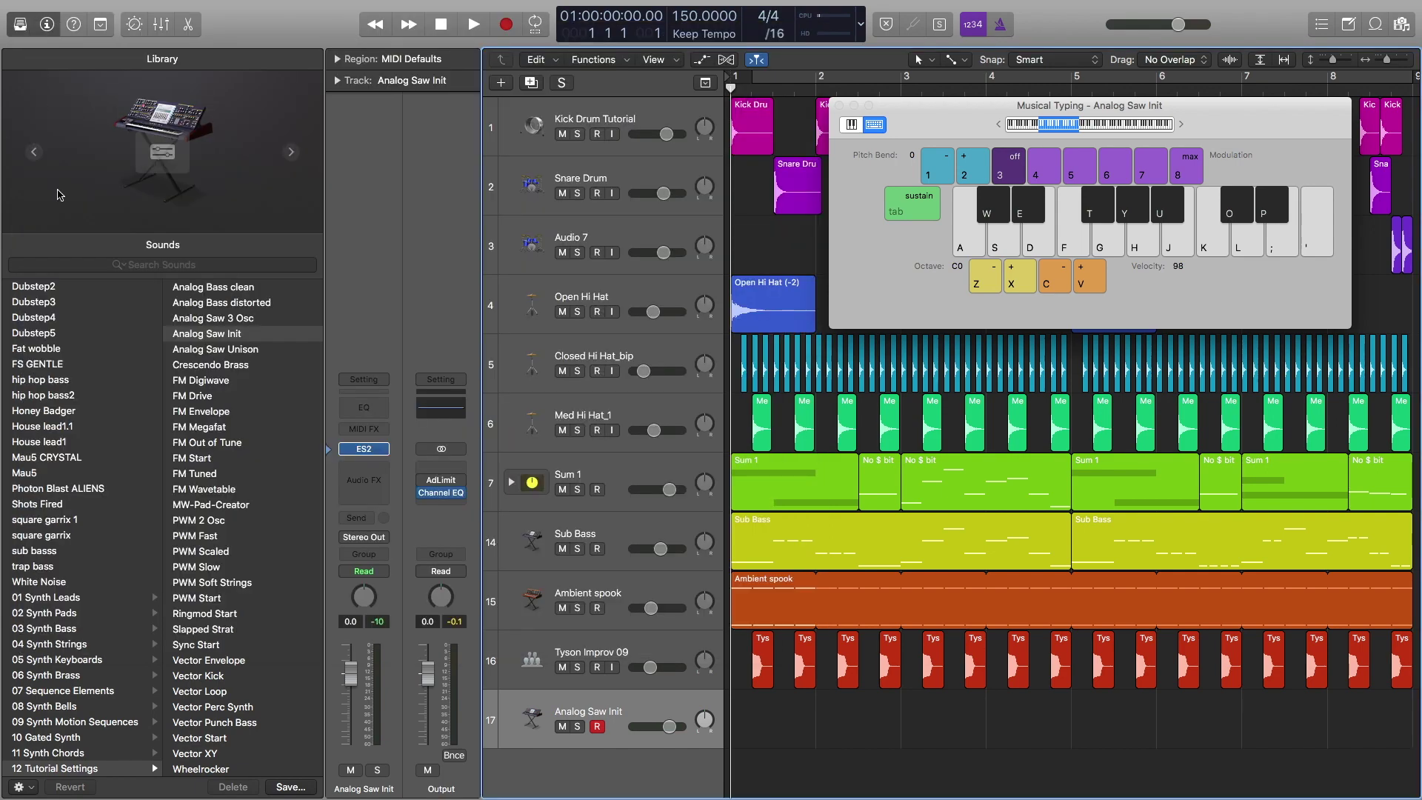
Low-pass the track with a Channel EQ high-cut at 112 Hz, 48dB/Oct, comparing with bypass.
click(370, 412)
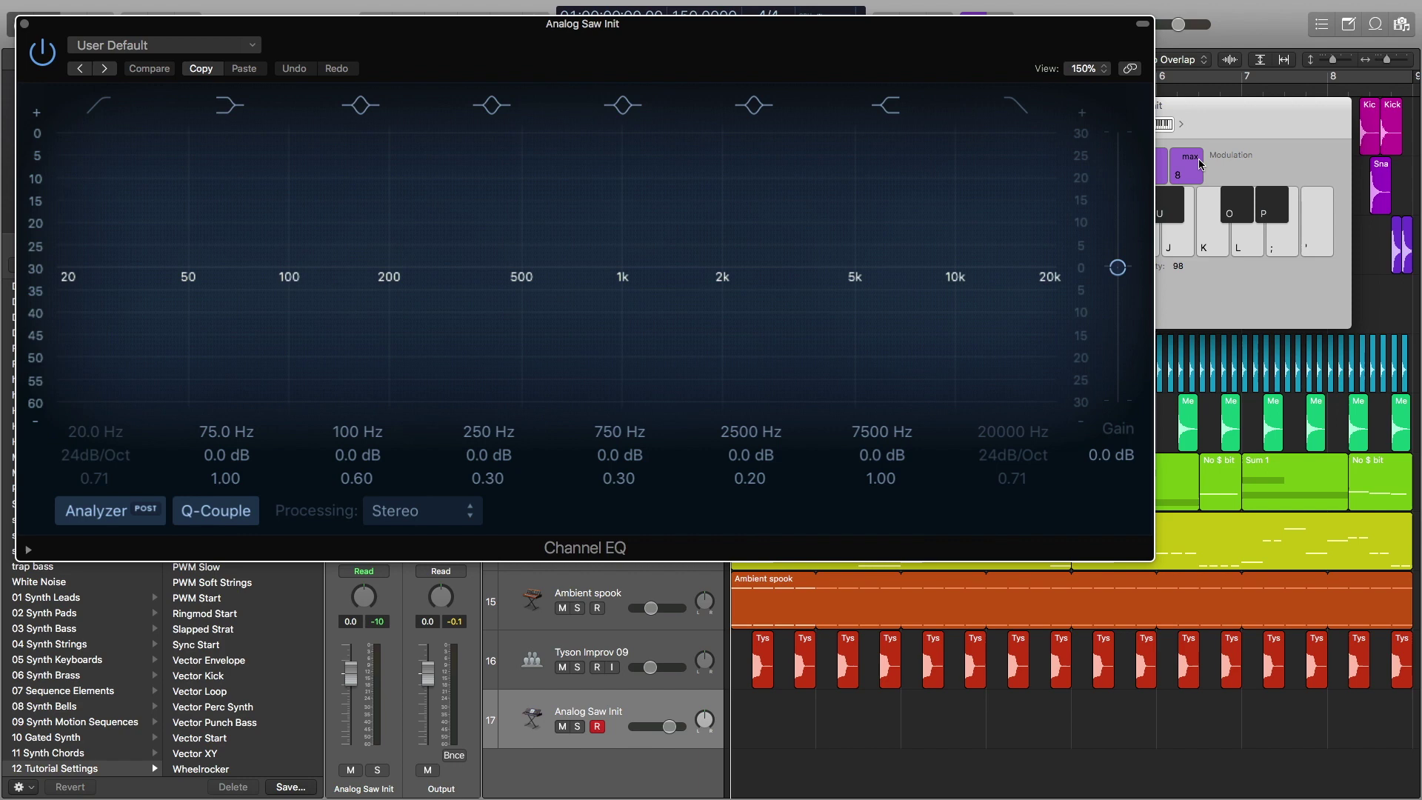
key(t)
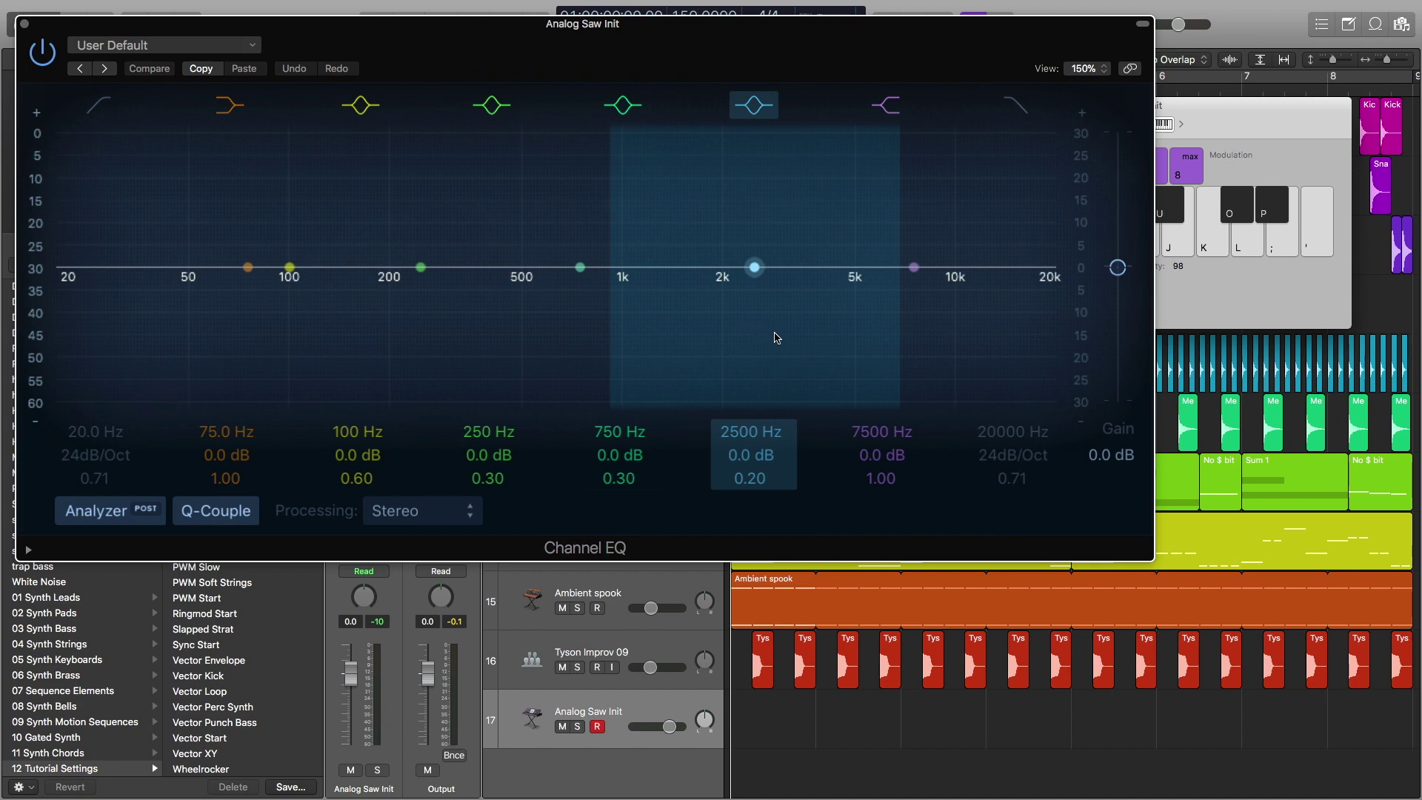
click(1009, 115)
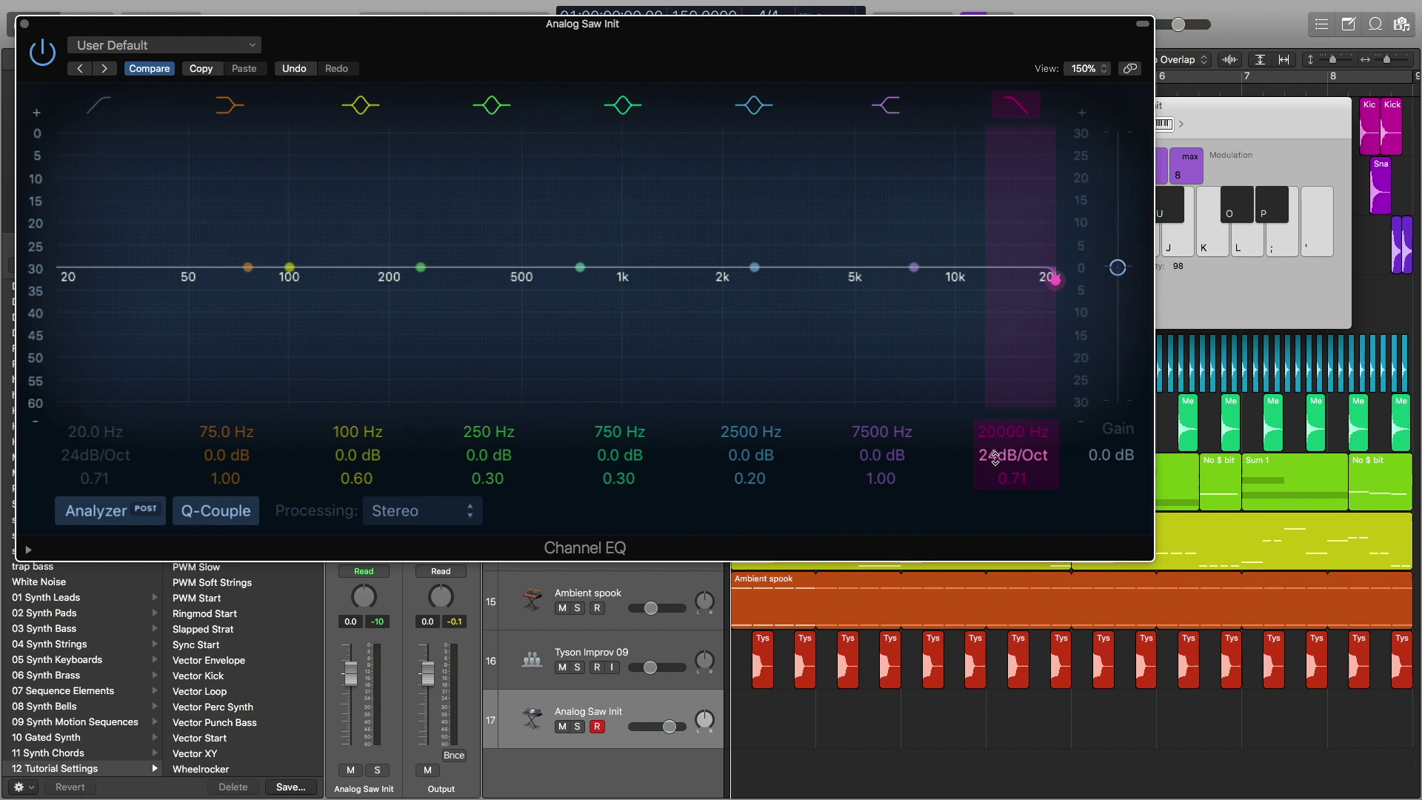
scroll(994, 458, up, 2)
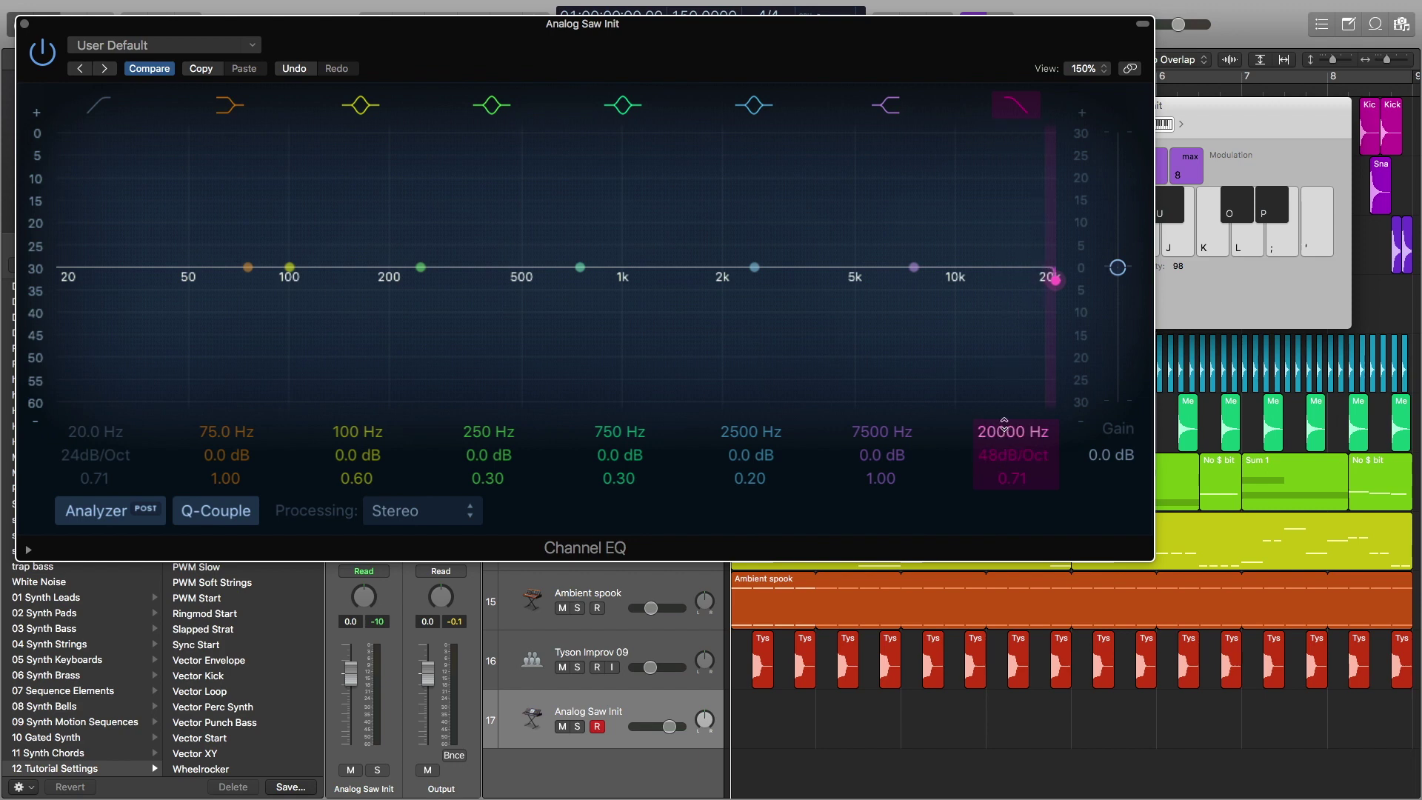
drag(1002, 432, 1001, 571)
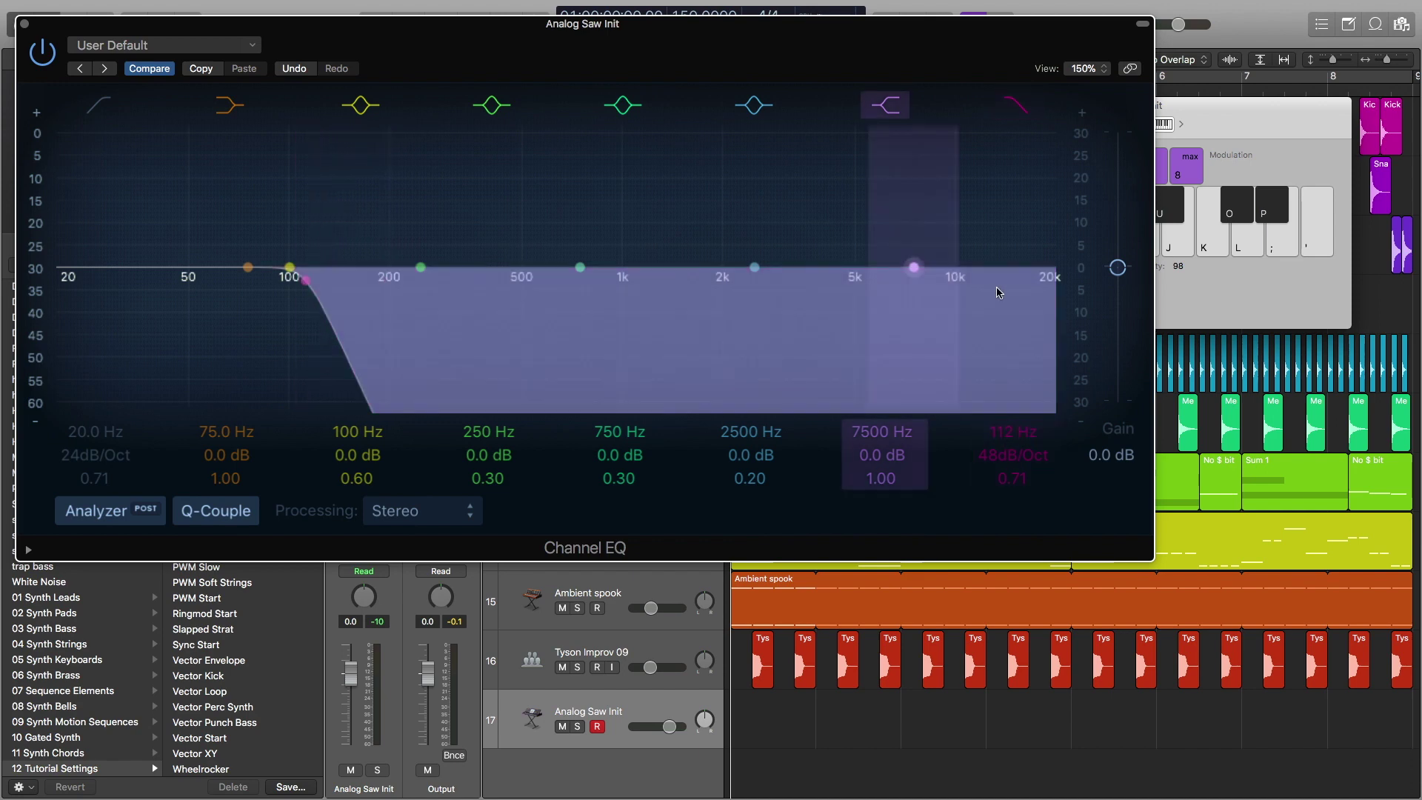
key(a)
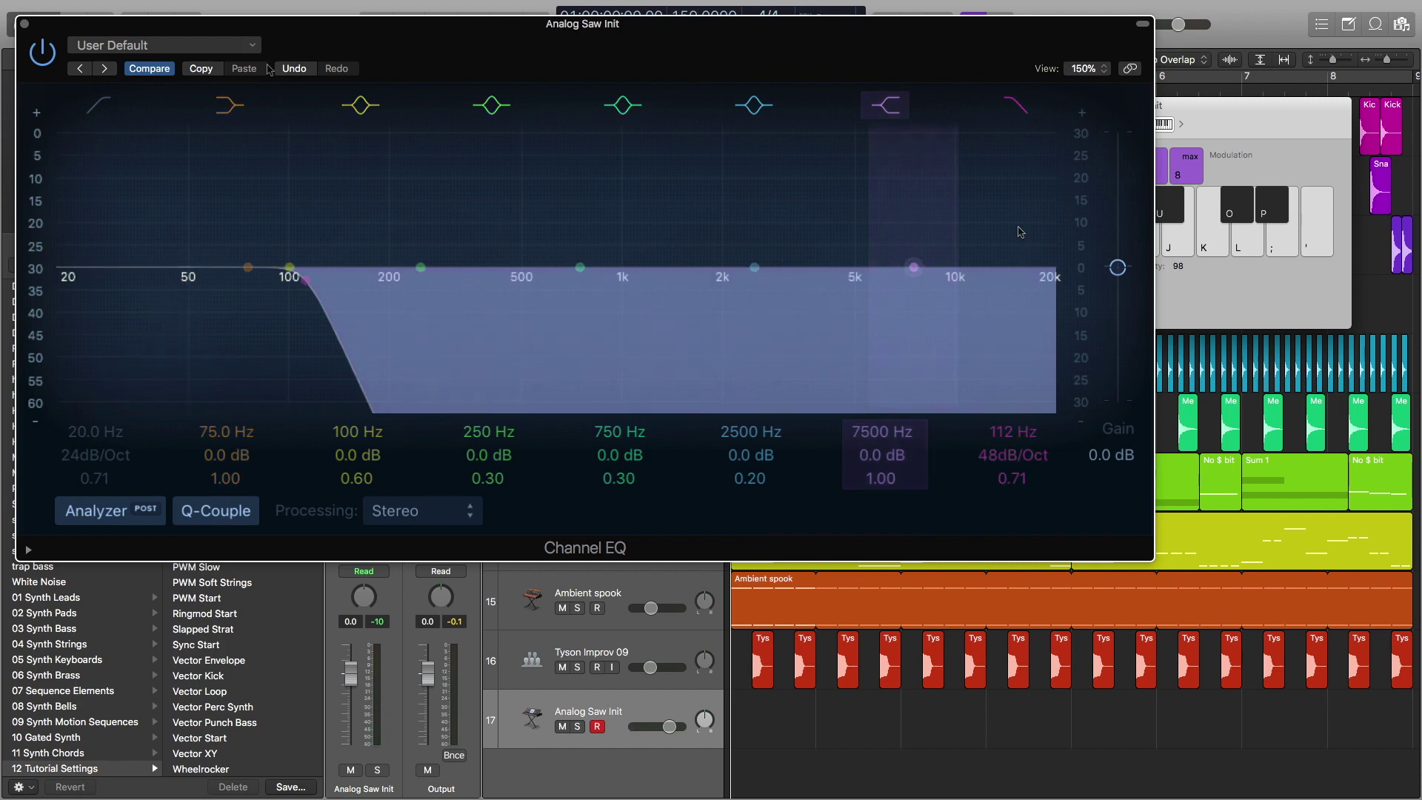
click(44, 54)
Close the Channel EQ, reopen and close the ES2 window, and close Musical Typing.
click(24, 23)
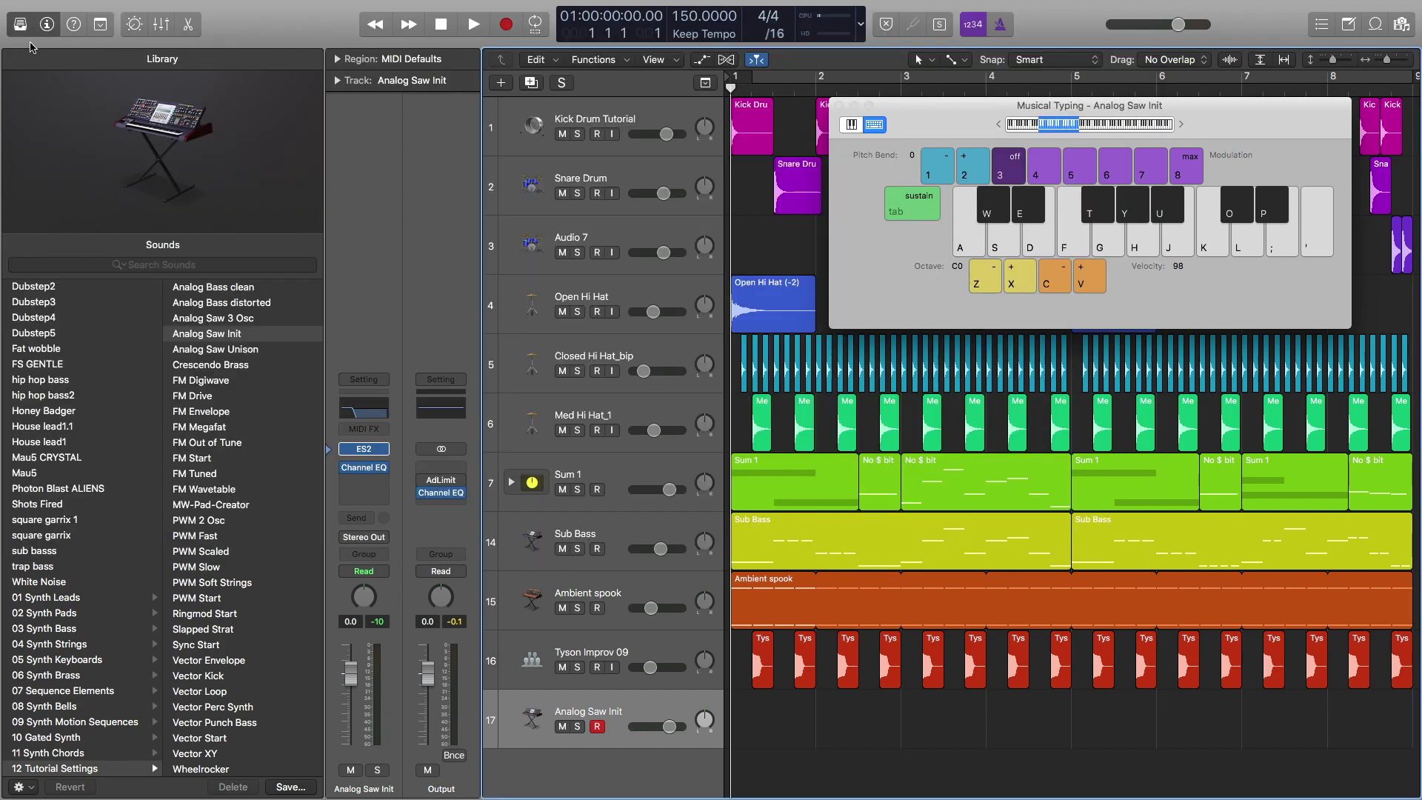
click(365, 452)
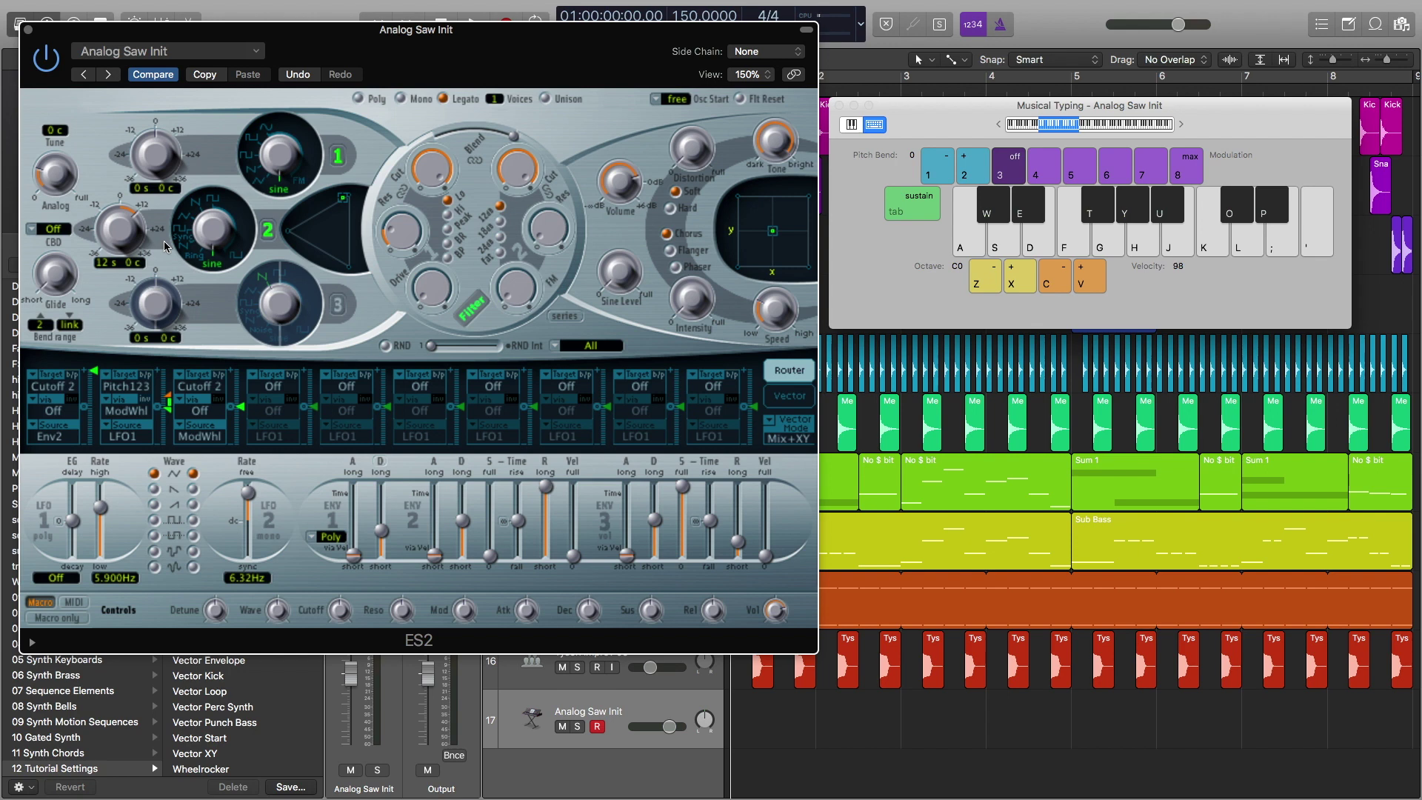
key(super+w)
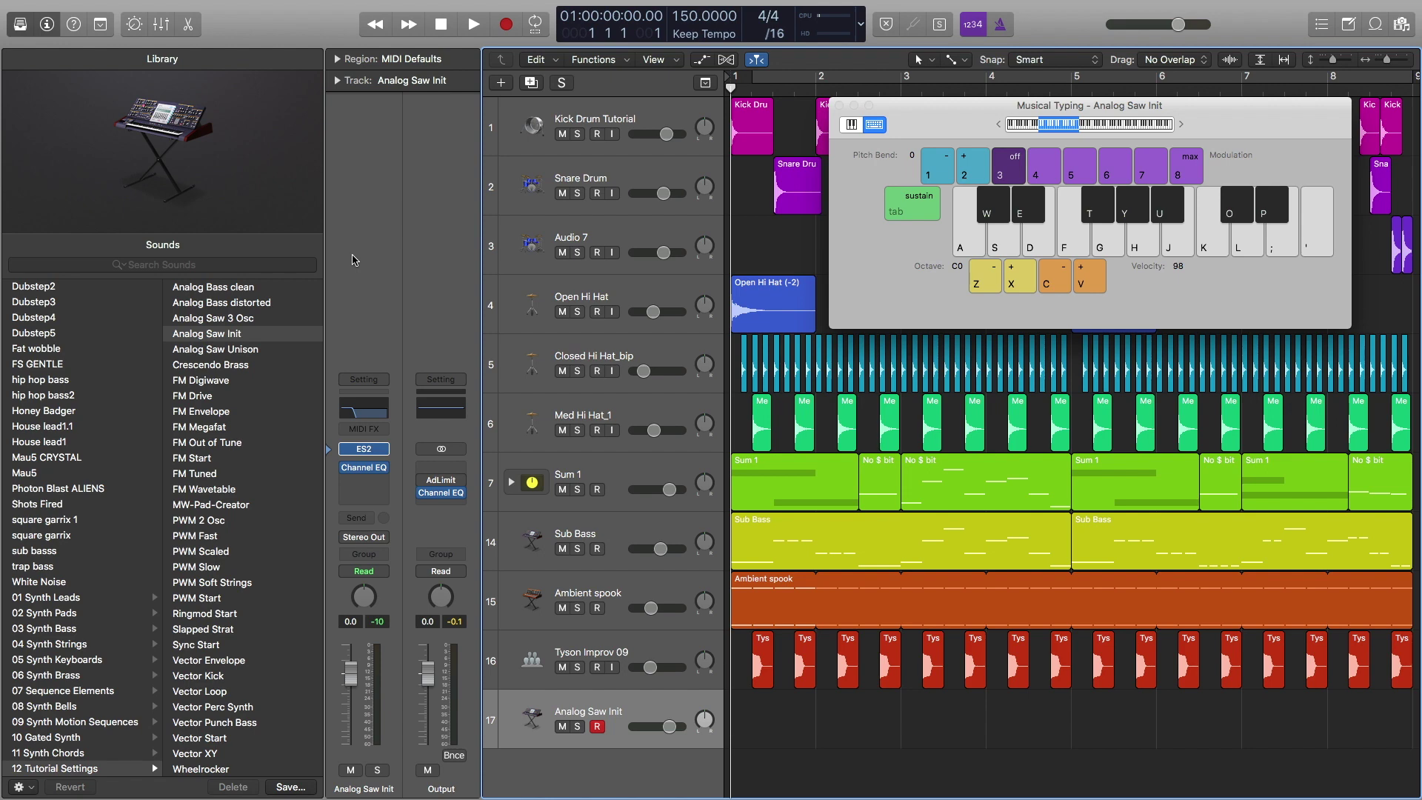
key(super+k)
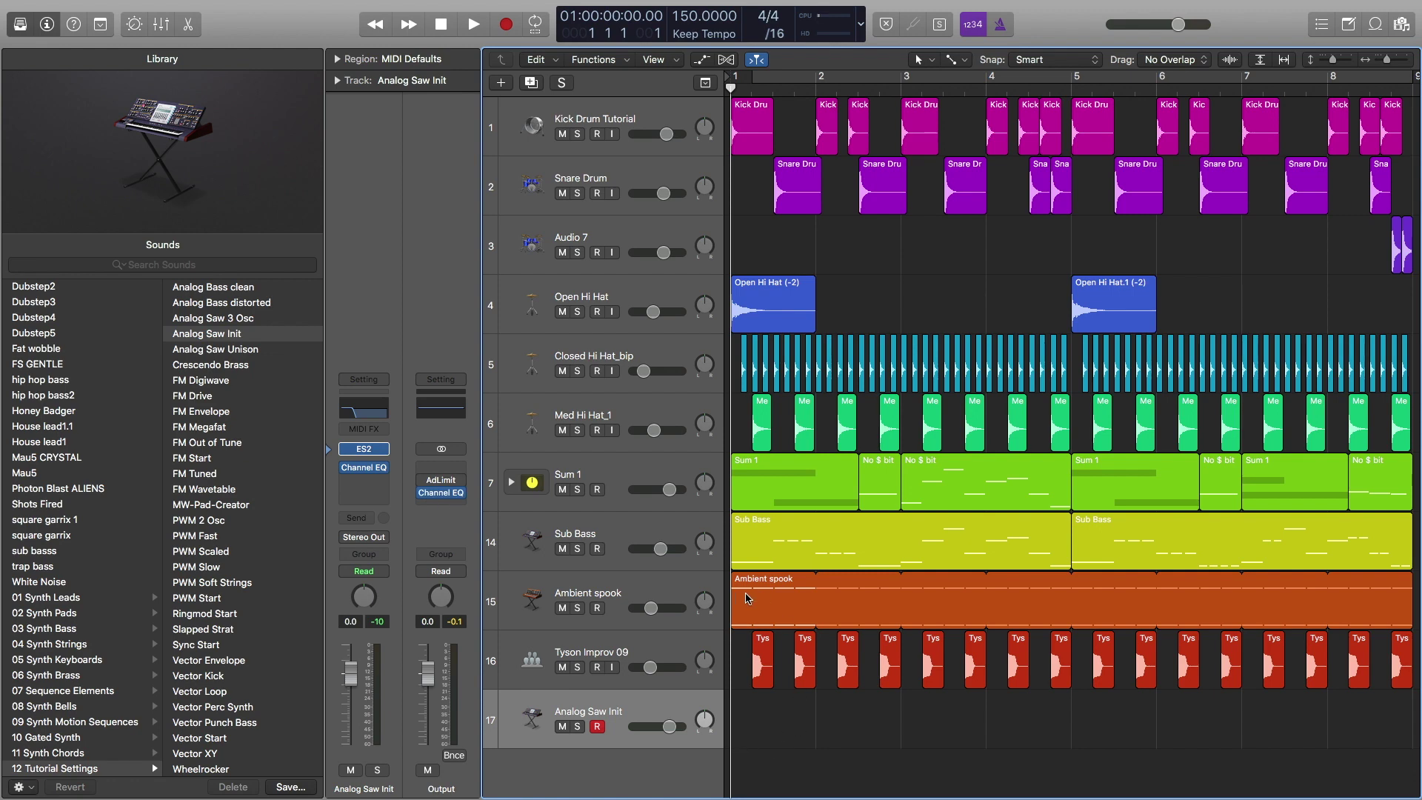
double_click(772, 548)
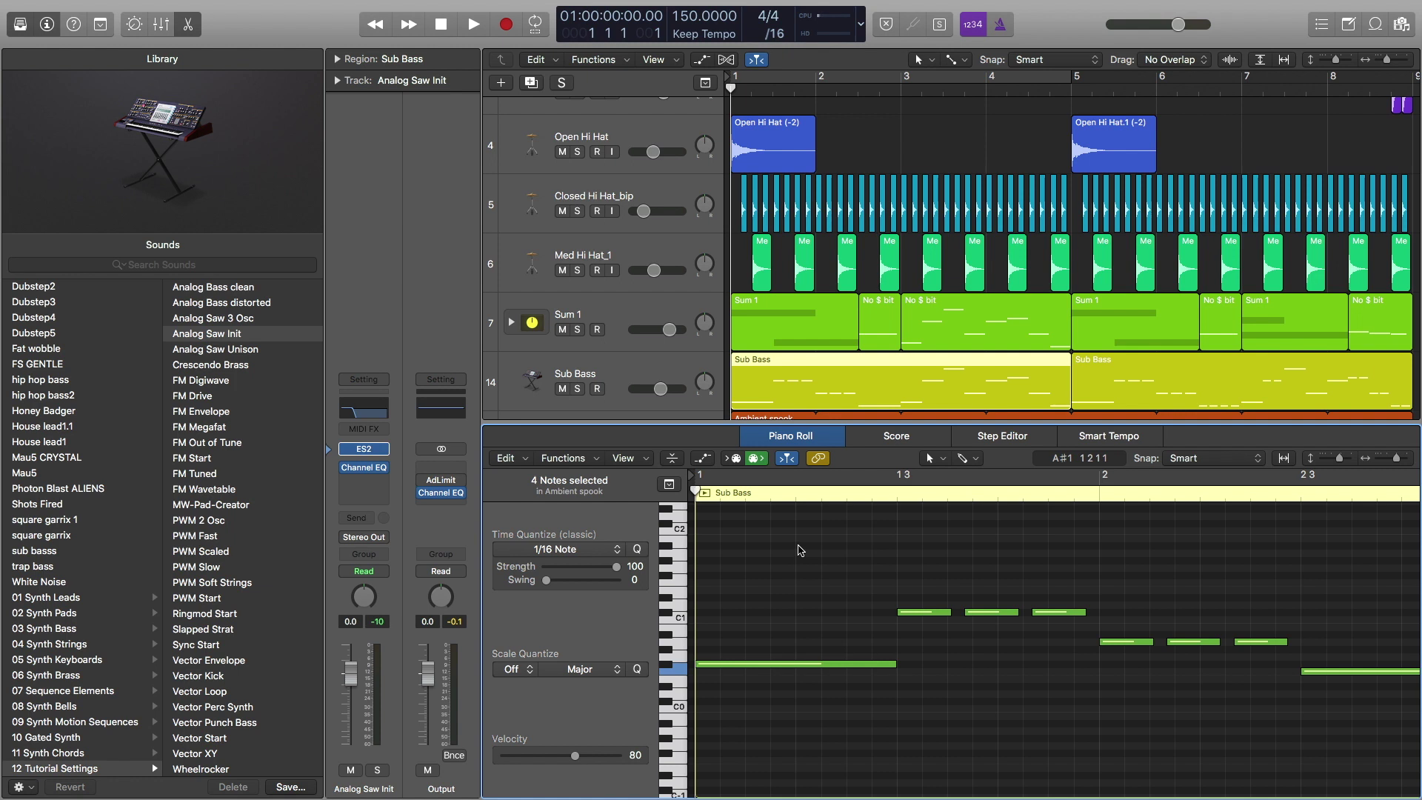
key(s)
key(space)
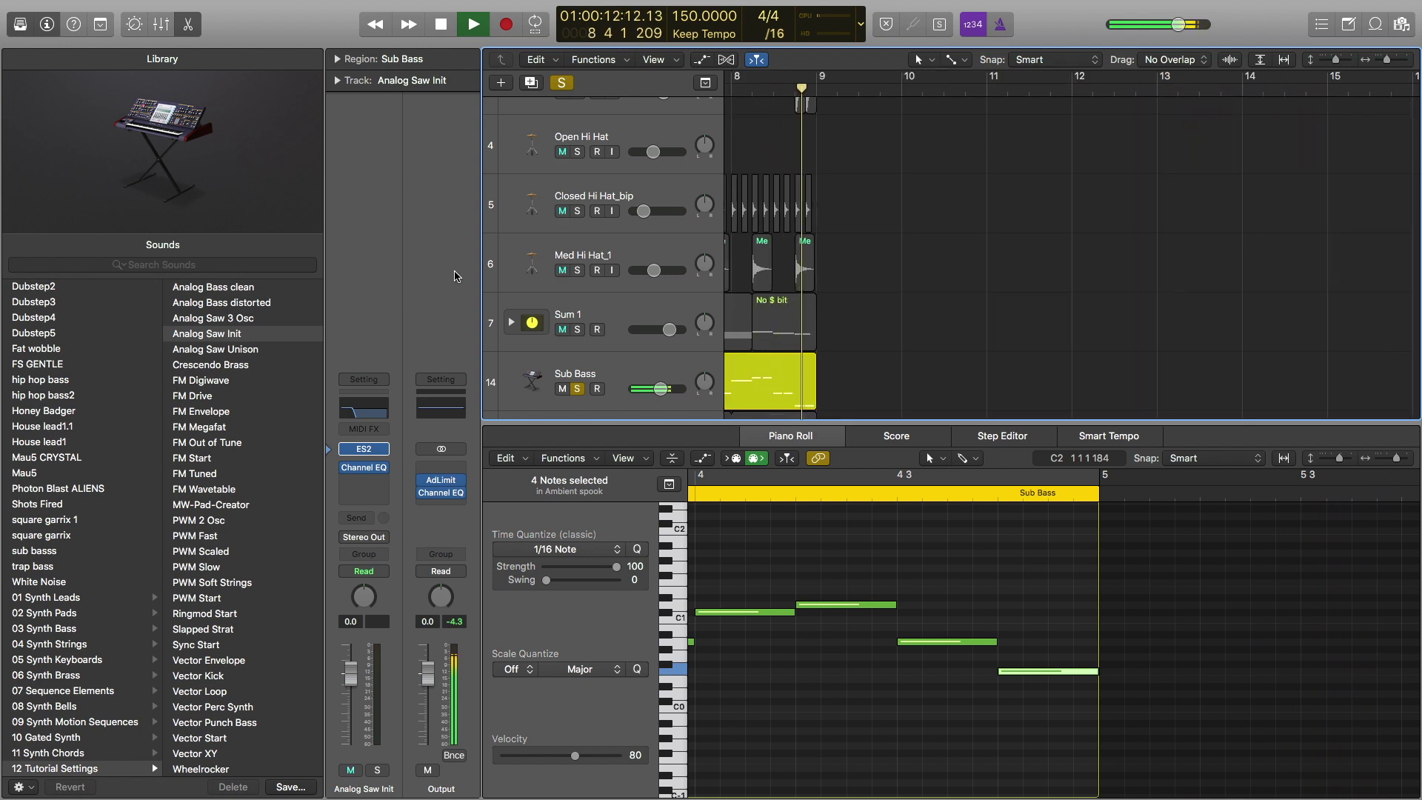
key(space)
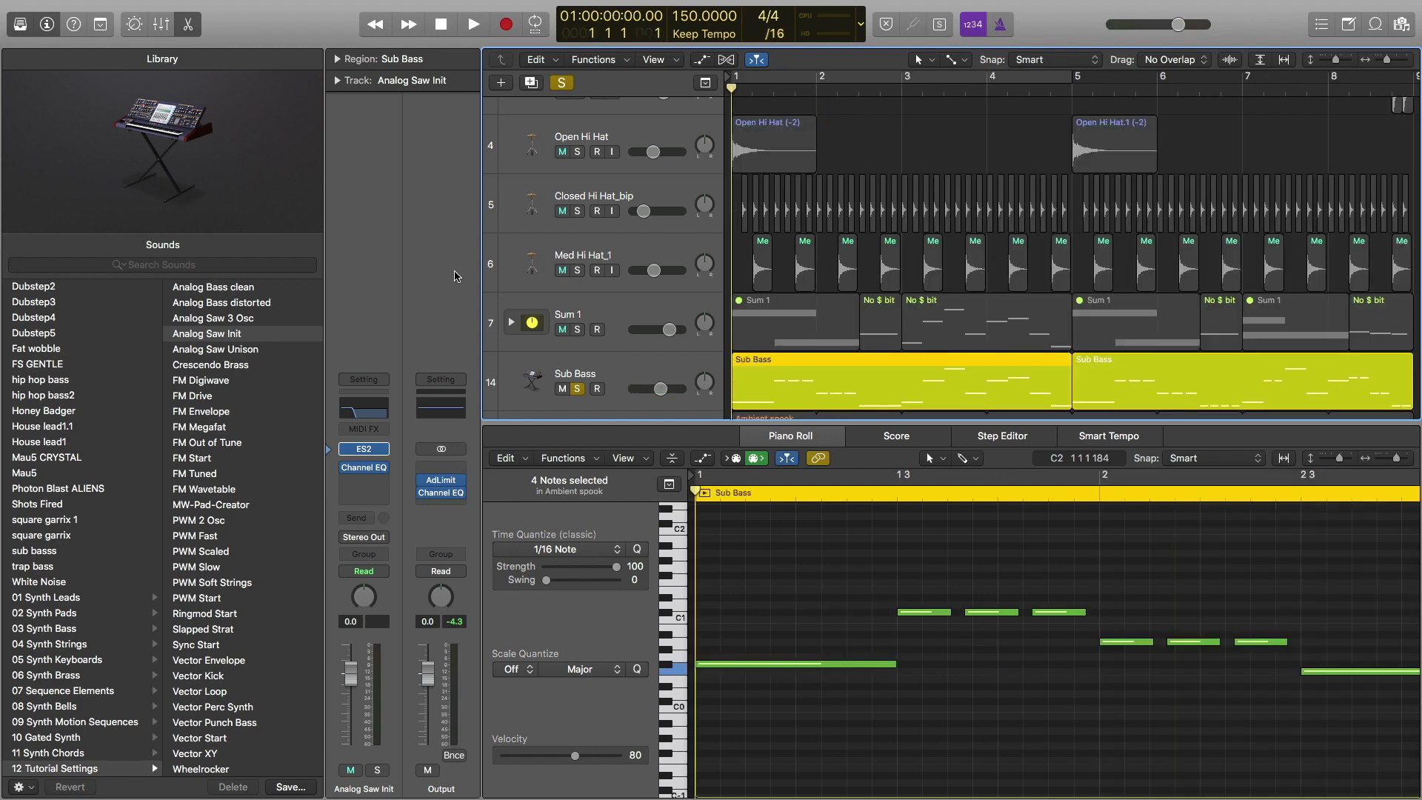
key(e)
key(space)
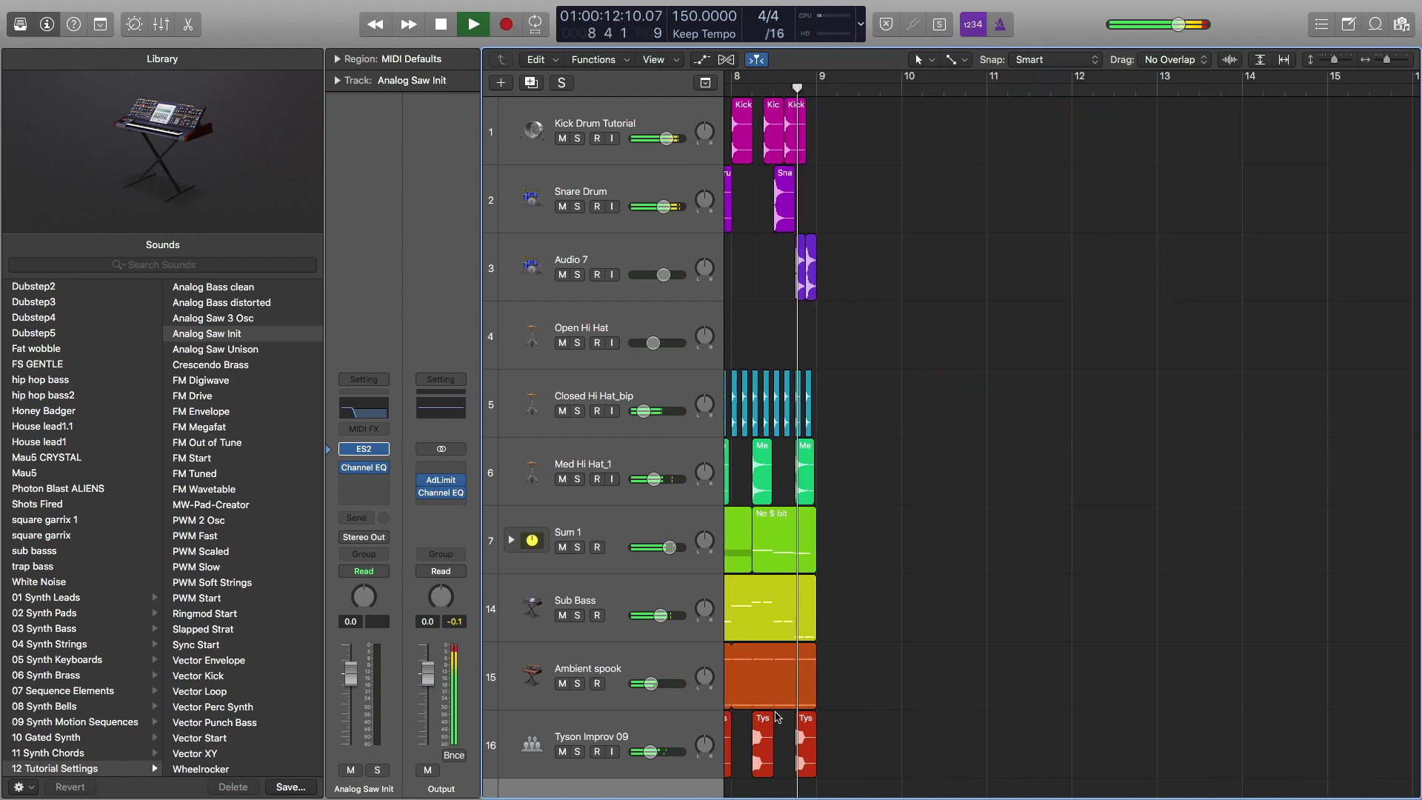
Stop playback at bar 1 and rename track 17 from Analog Saw Init to 'Sub Bass Tutorial'.
key(space)
key(Return)
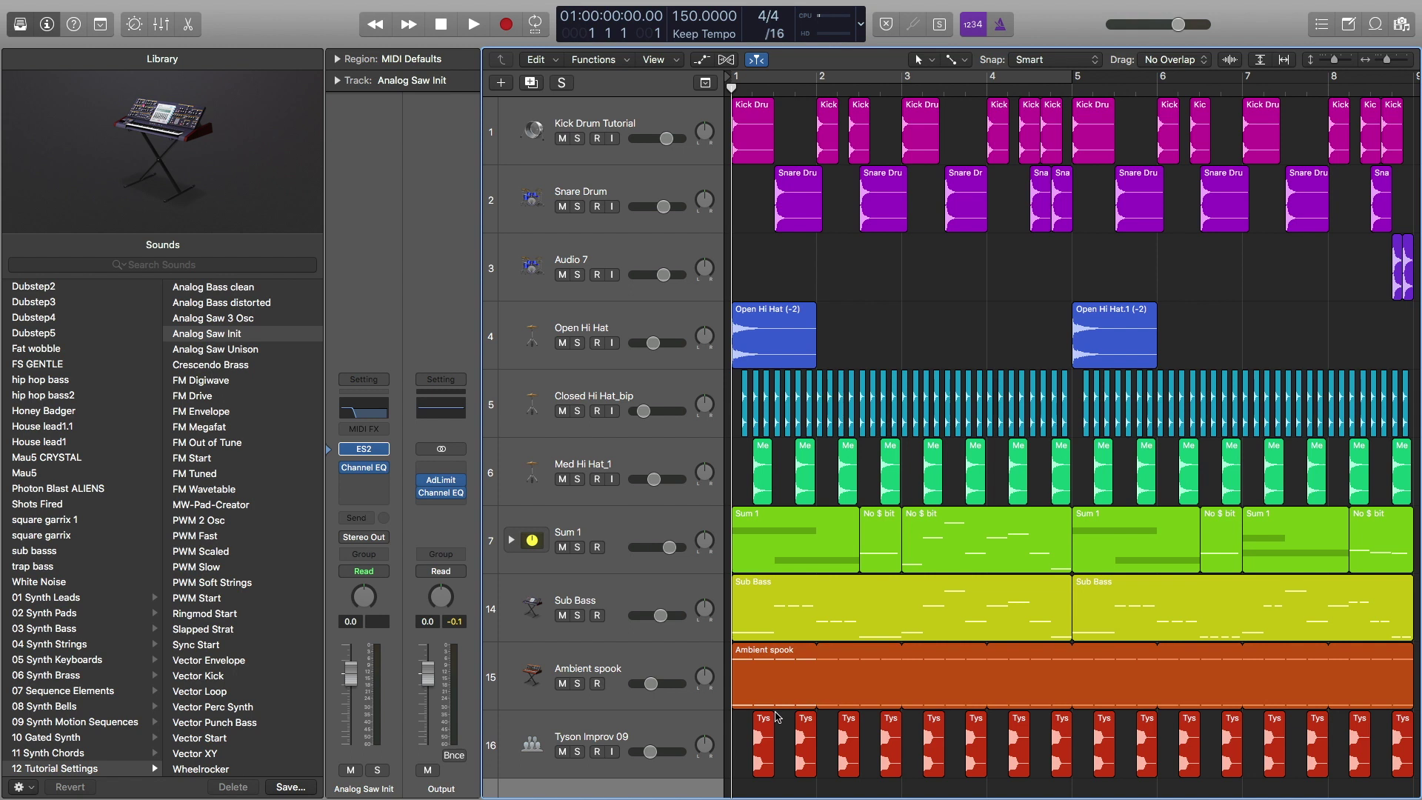
scroll(777, 718, down, 3)
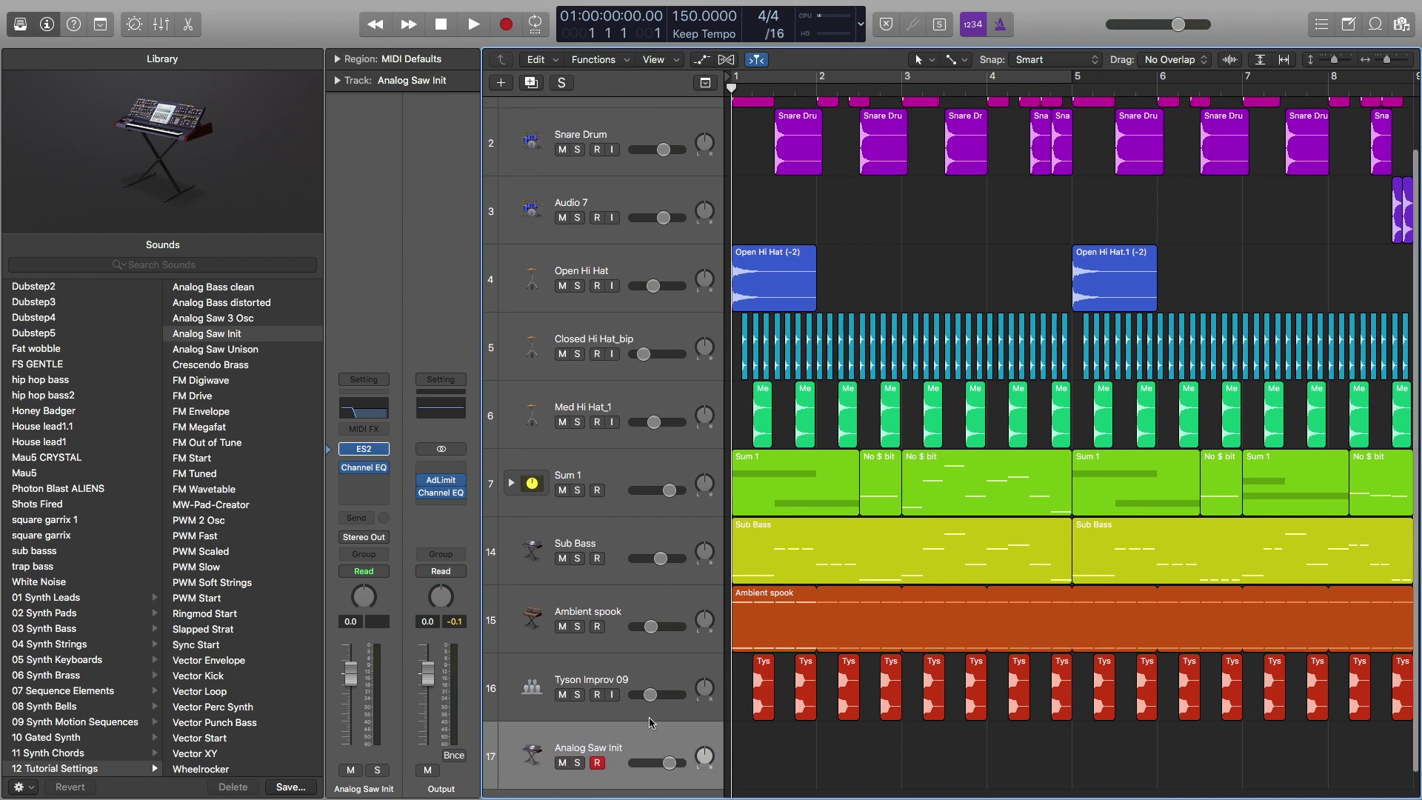
double_click(623, 725)
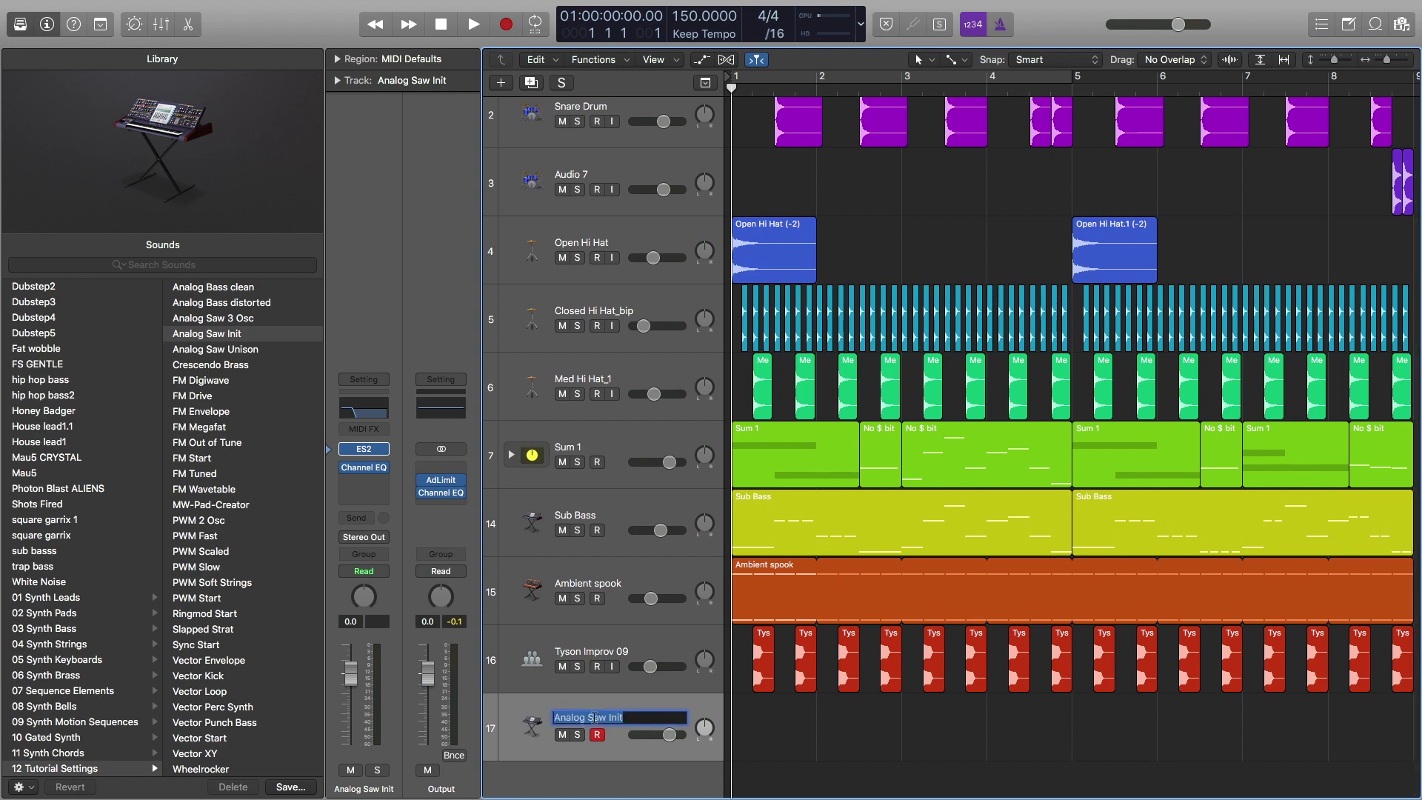
text(Sub Bass Tutorial)
key(Return)
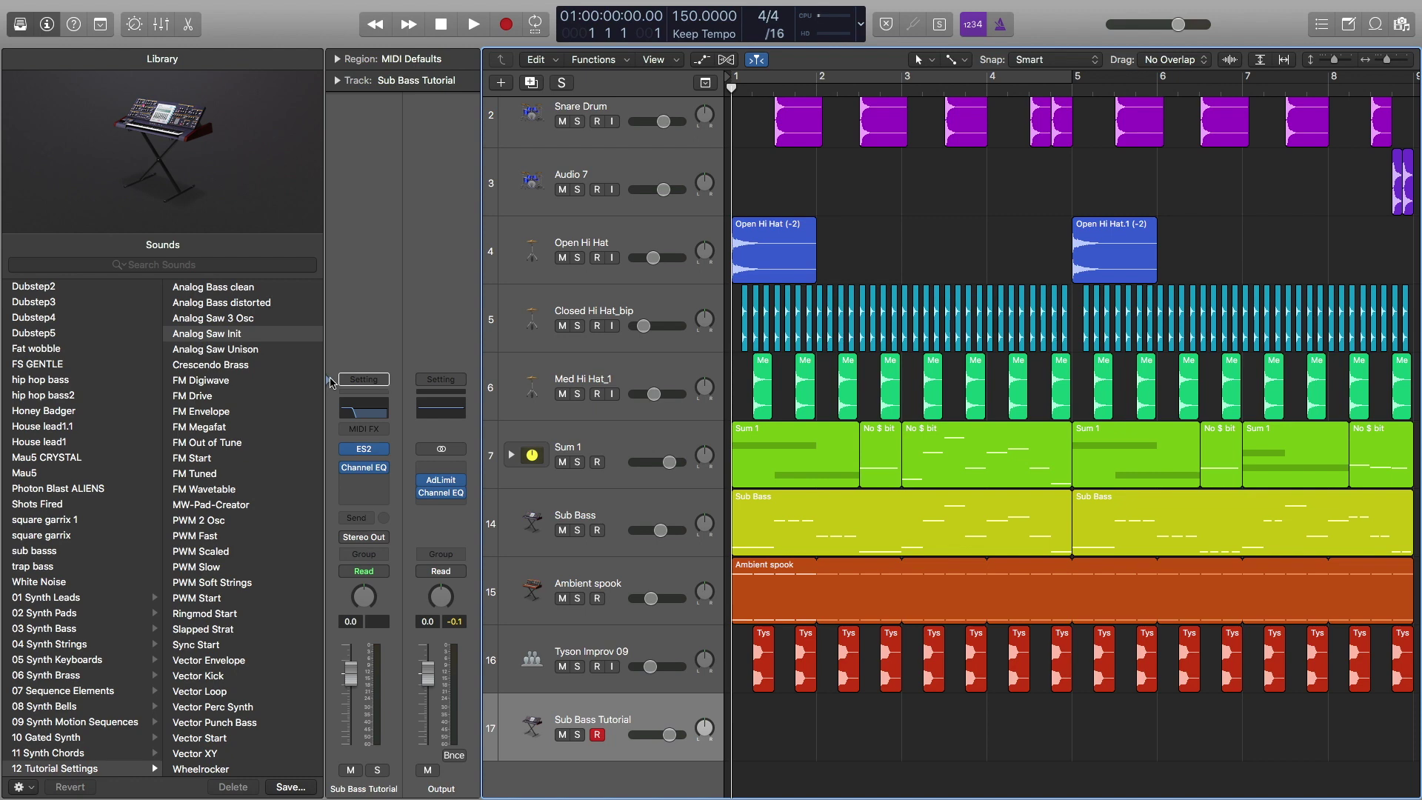
Save the track's channel strip as a user setting named 'Sub Bass Tutorial'.
click(364, 379)
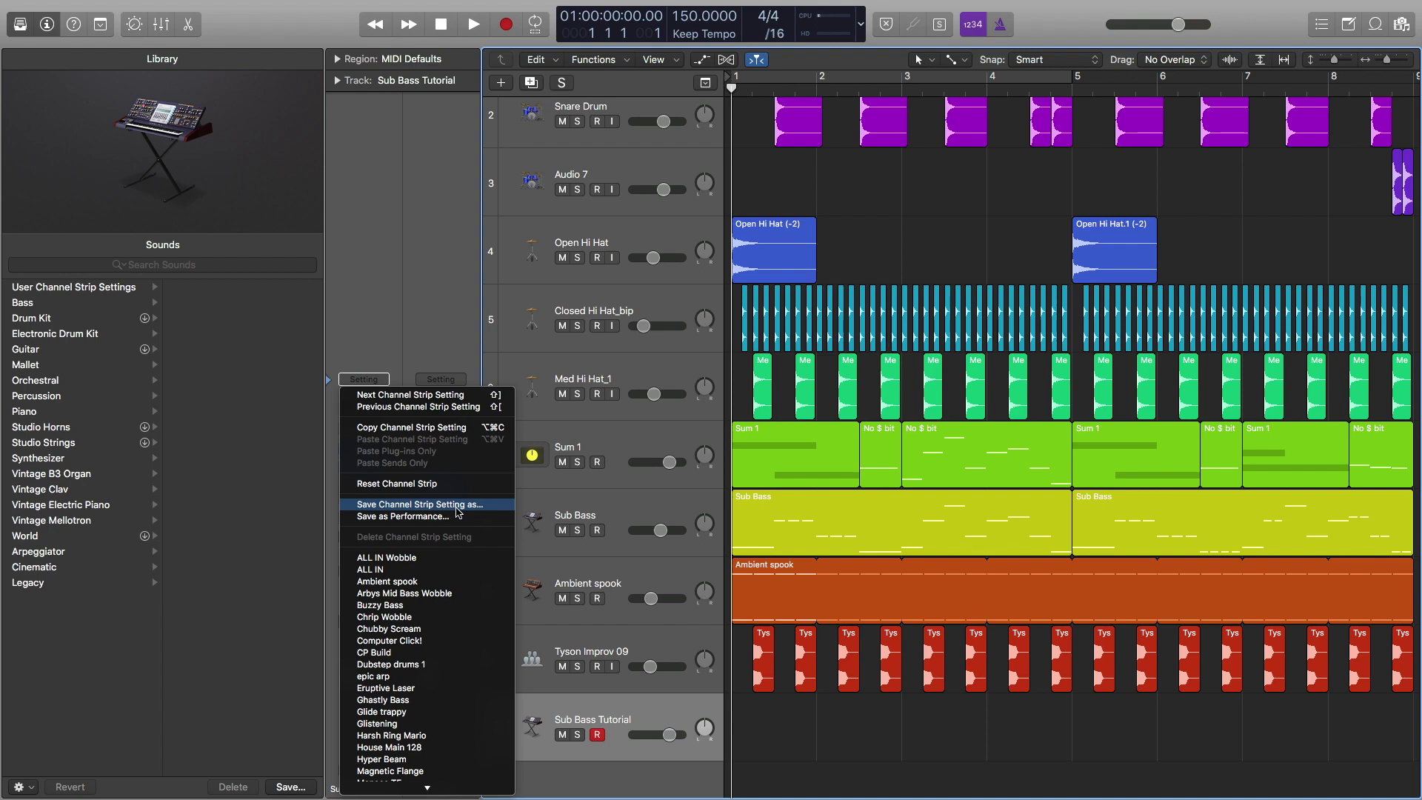
click(457, 505)
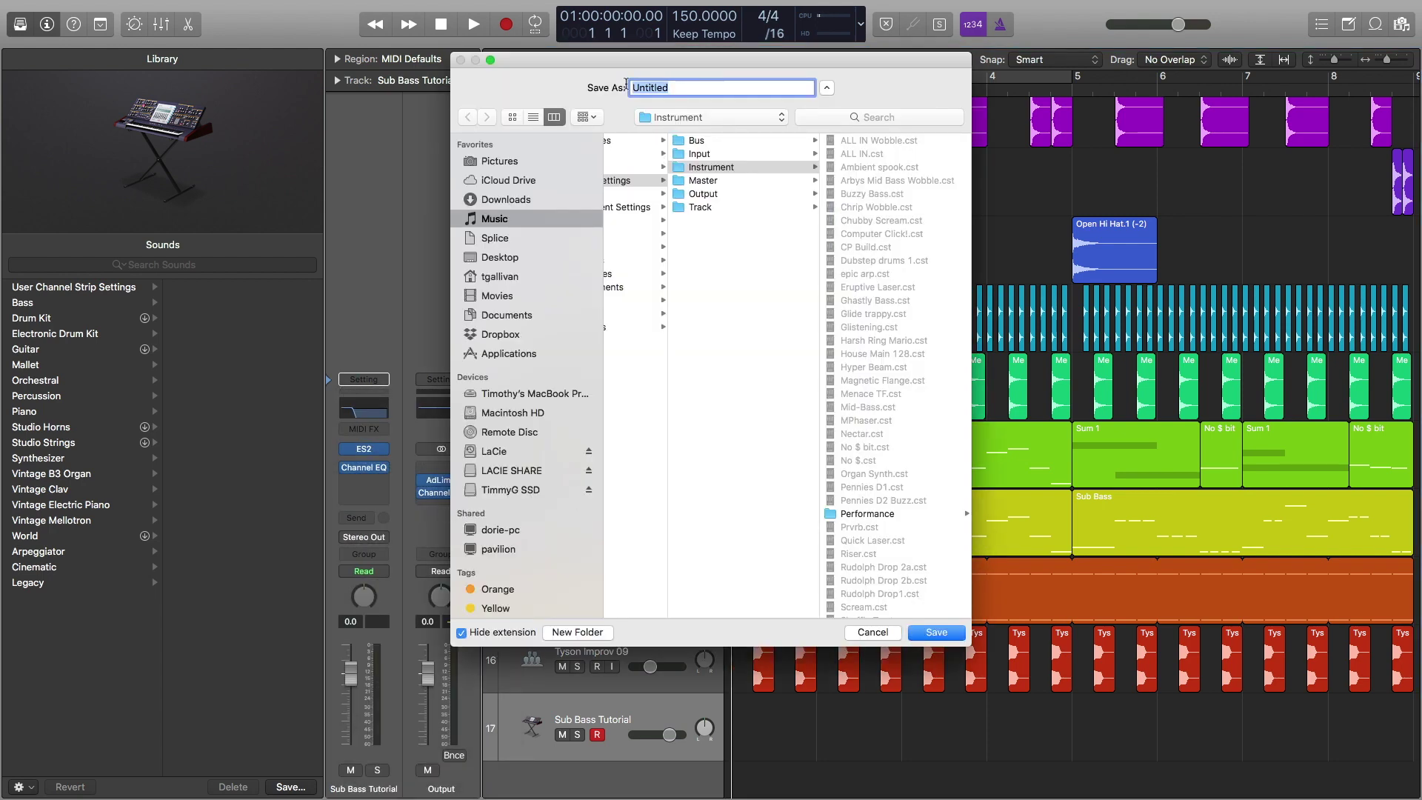
text(Sub Bass Tutorial)
click(931, 634)
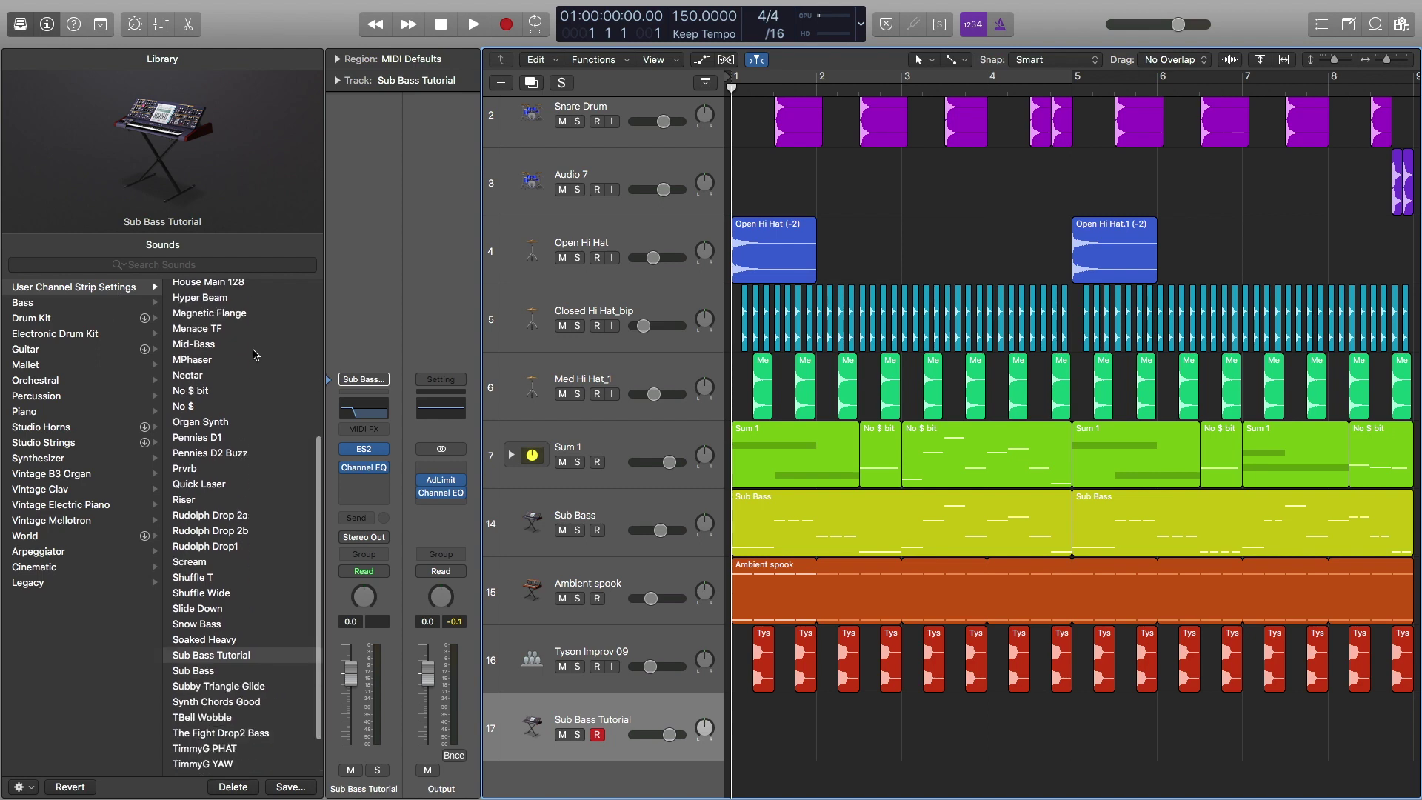
Try the Sub Bass patch, then reload the user 'Sub Bass Tutorial' setting from the Library.
scroll(256, 356, down, 5)
click(229, 600)
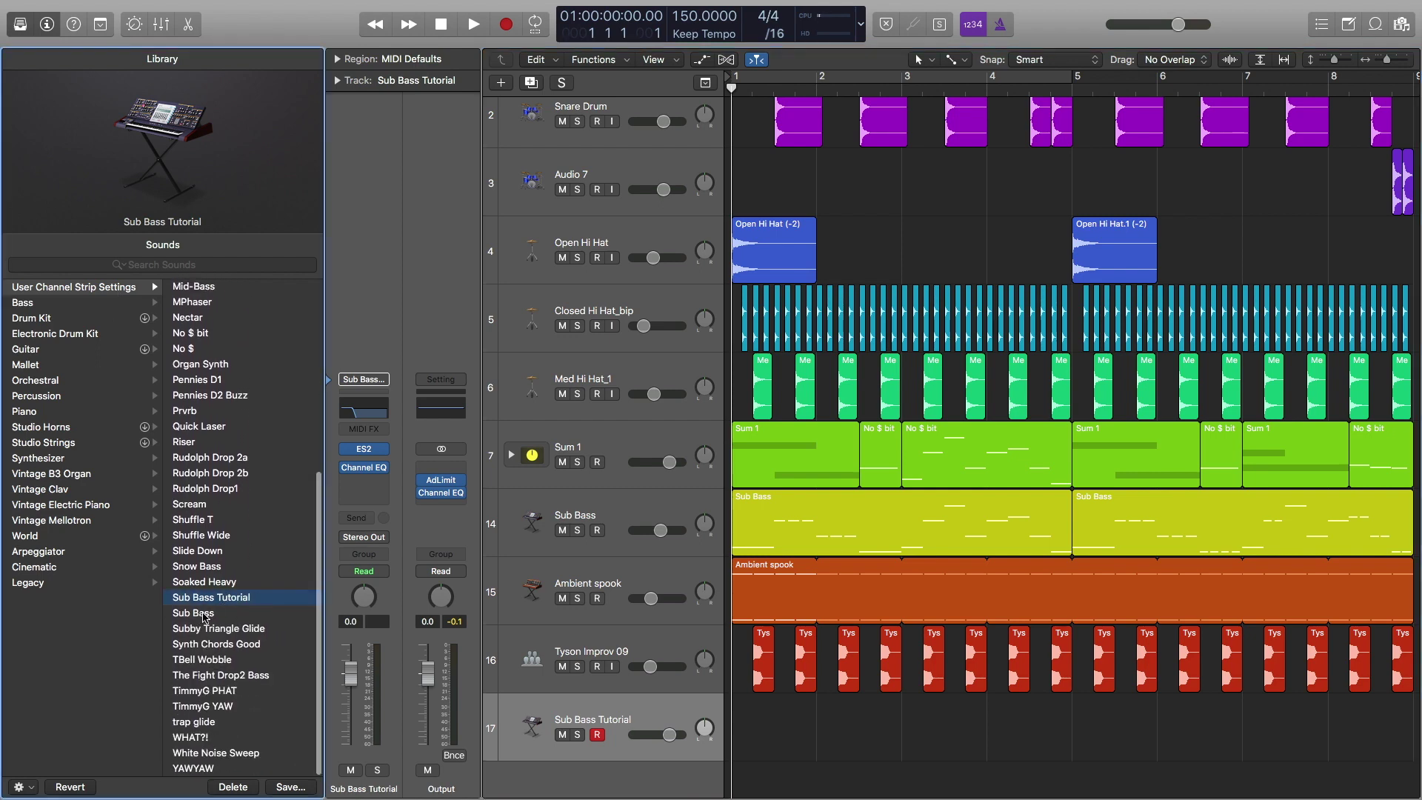
click(205, 617)
click(210, 604)
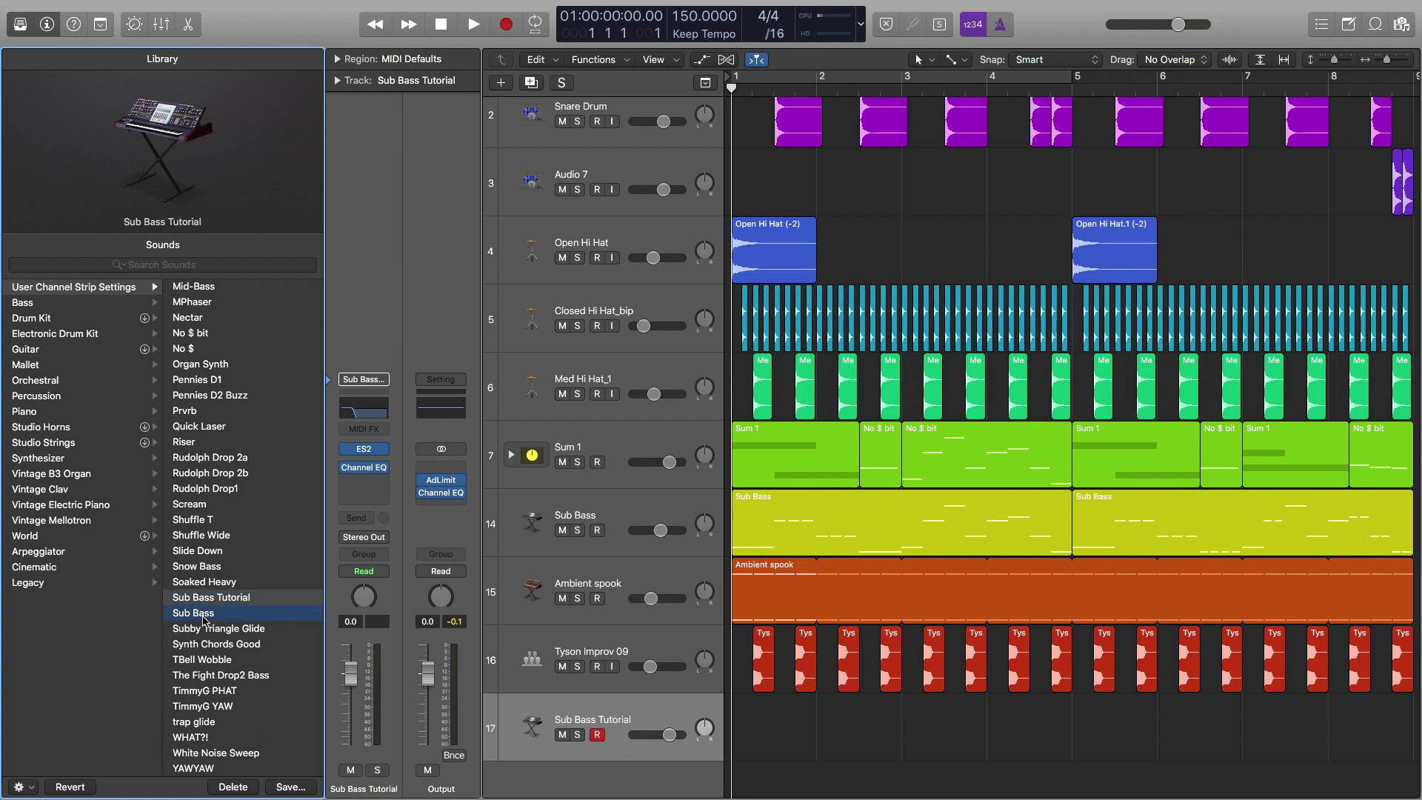
click(632, 711)
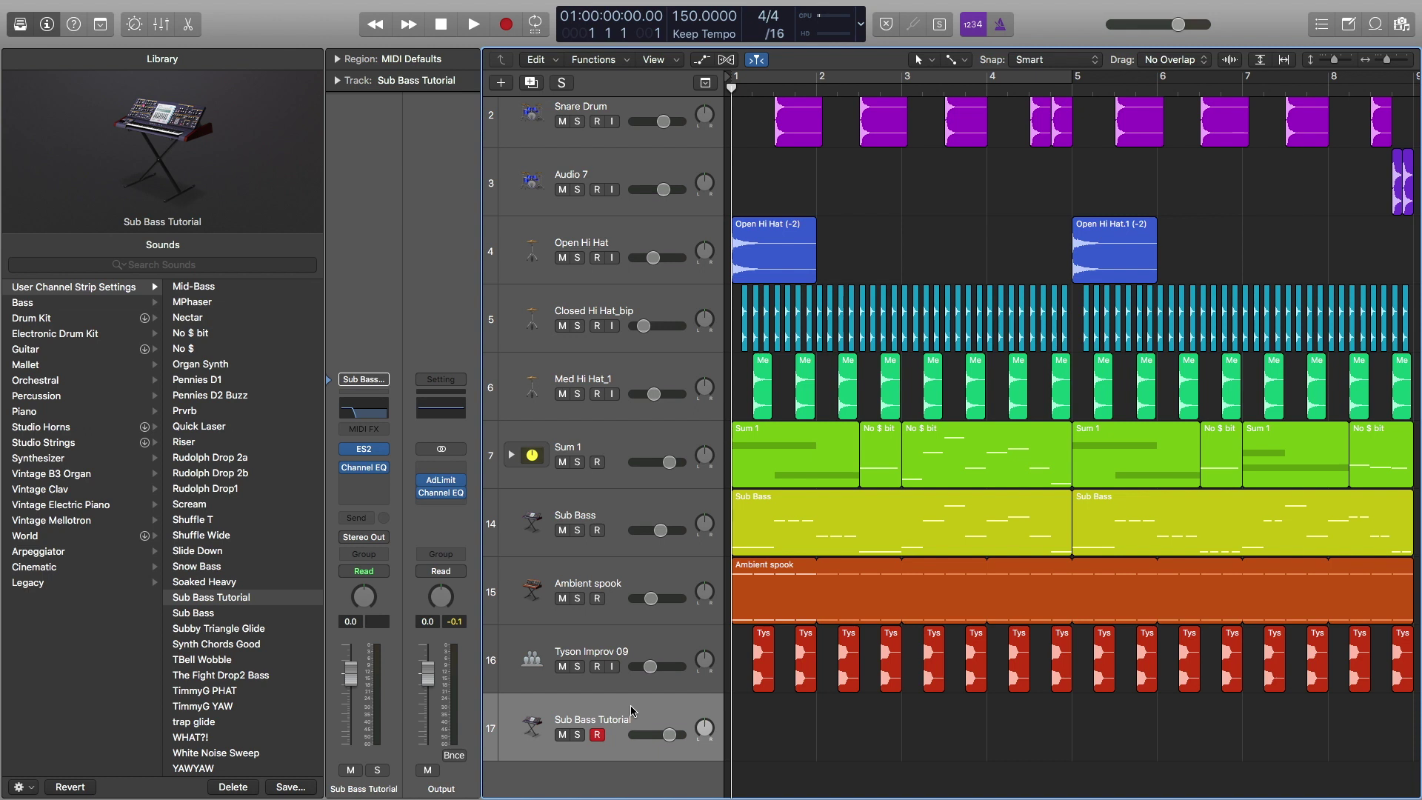
click(262, 598)
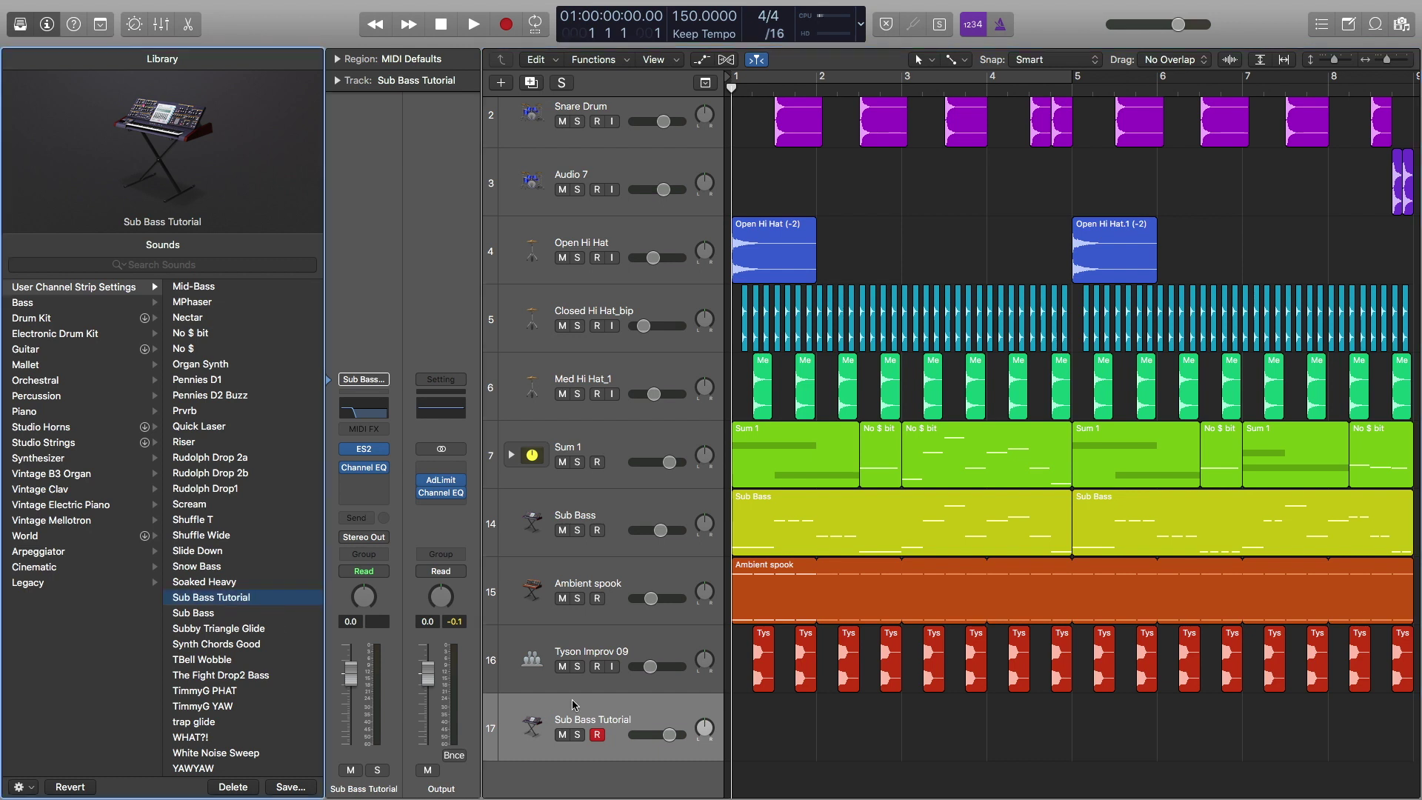
click(632, 712)
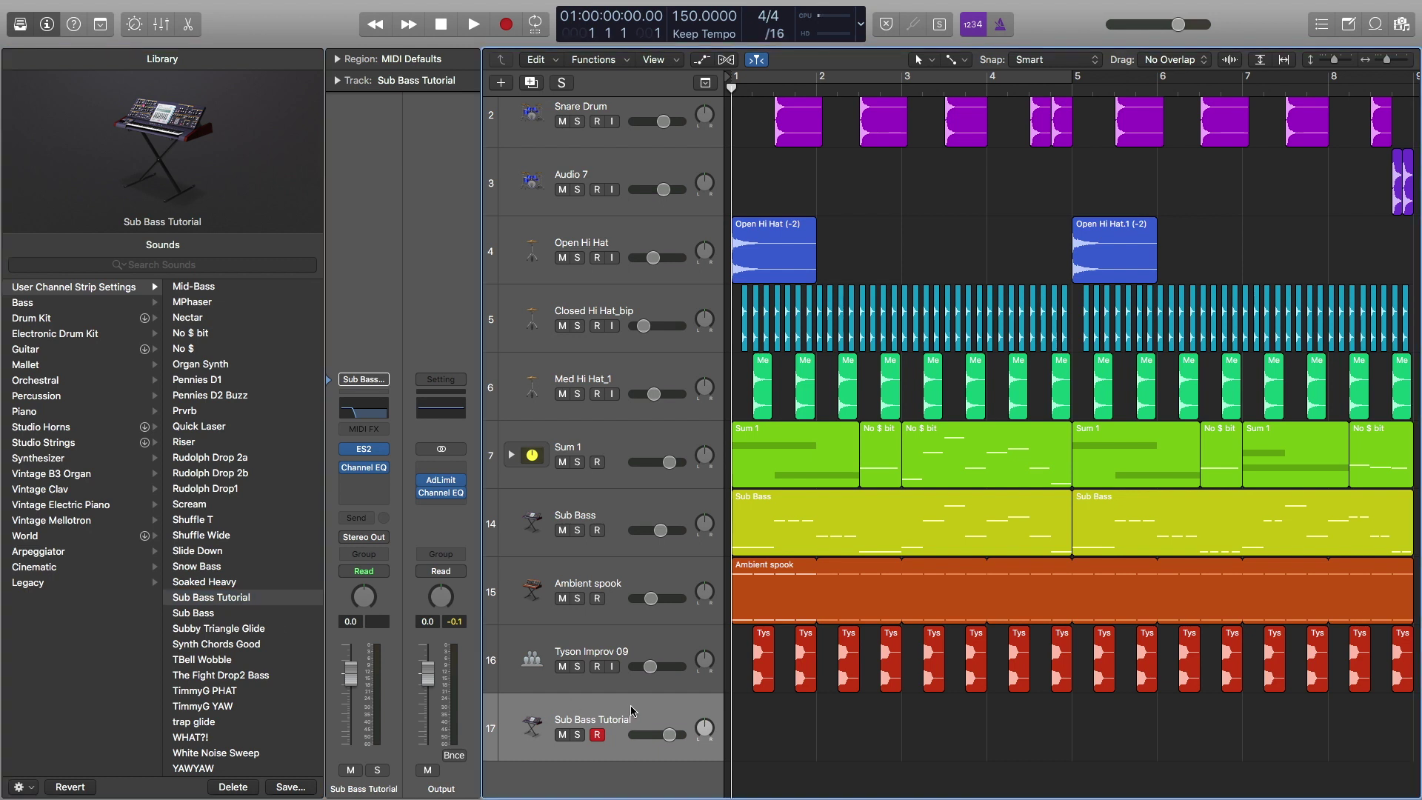